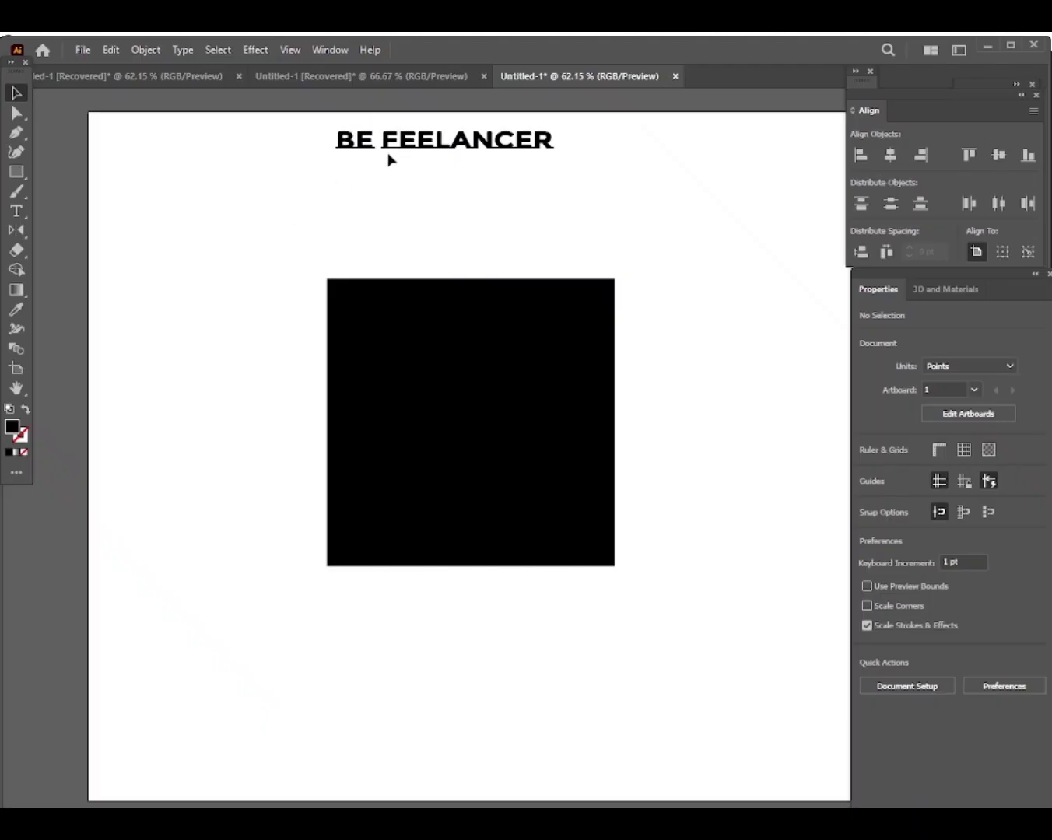
Duplicate the title's F beside the black square and fill the copy pure red.
{"action": "left_click", "coordinate": [391, 146]}
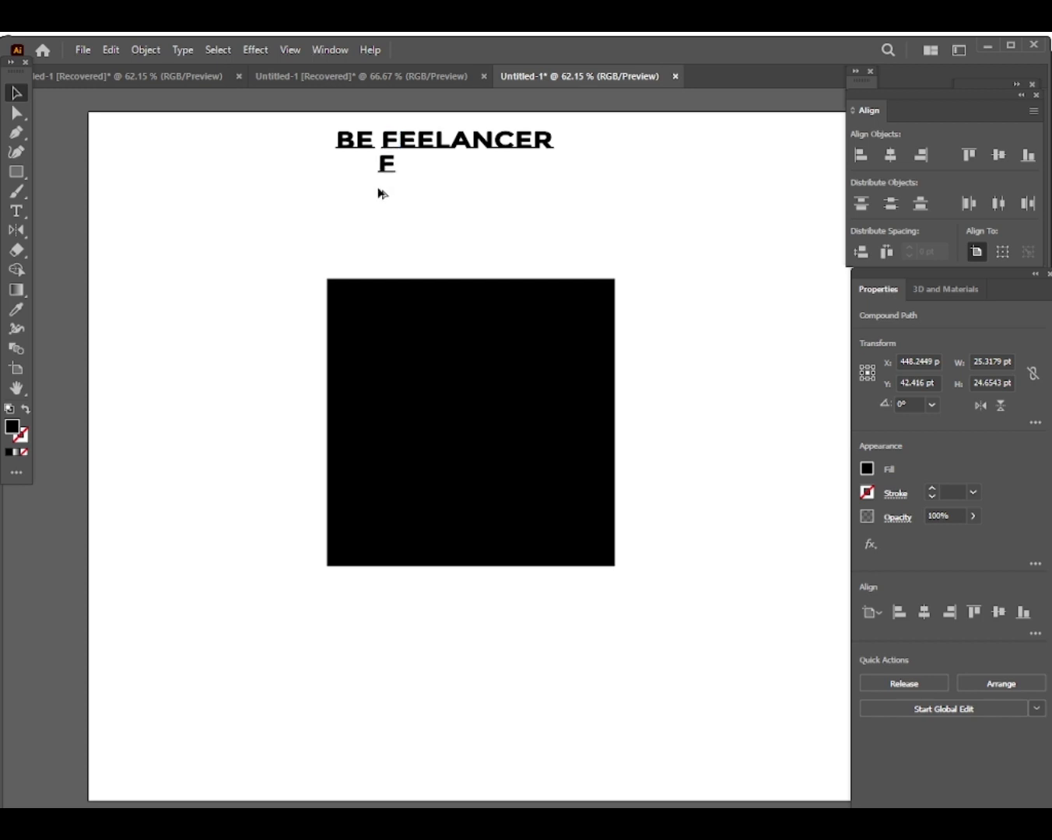
{"action": "left_click_drag", "start_coordinate": [391, 146], "coordinate": [227, 379]}
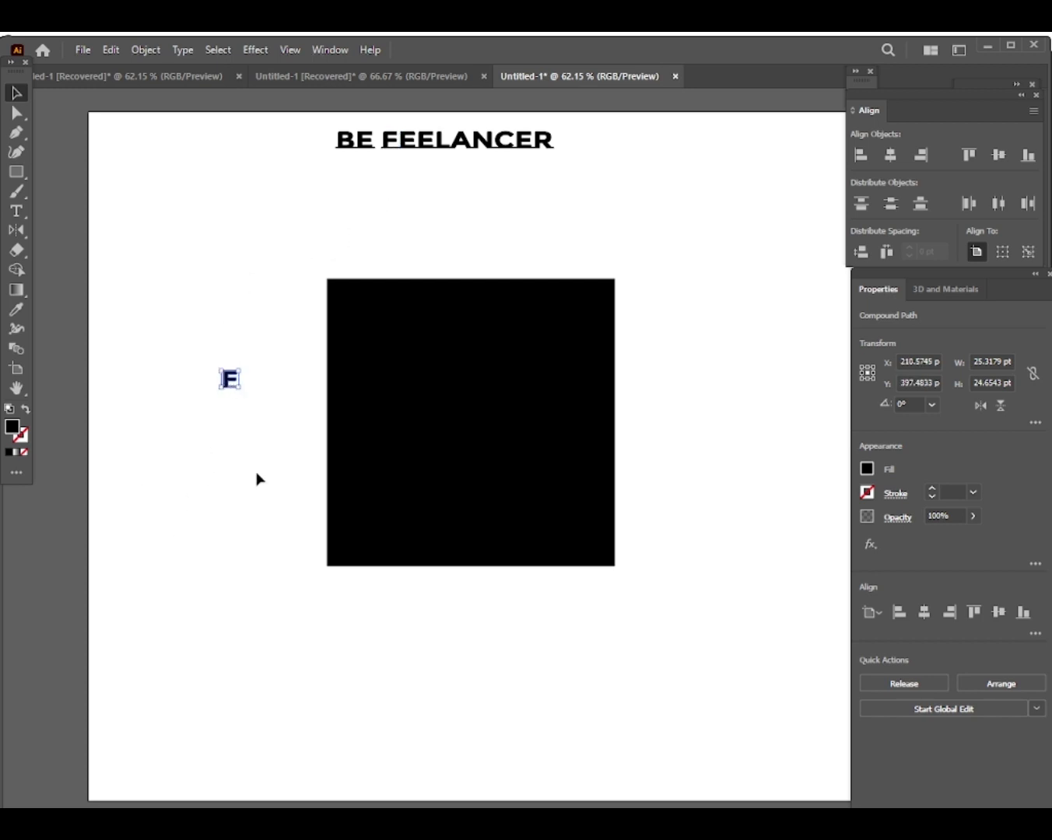
{"action": "double_click", "coordinate": [7, 432]}
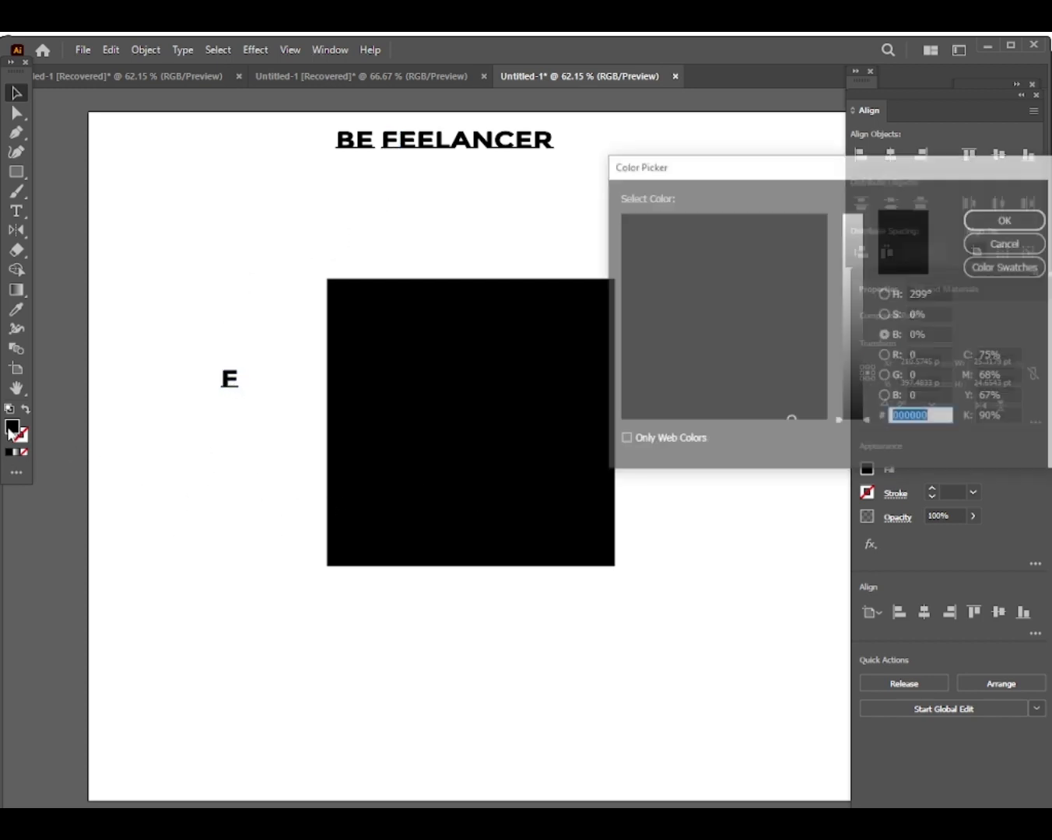
{"action": "mouse_move", "coordinate": [859, 238]}
{"action": "left_mouse_down"}
{"action": "mouse_move", "coordinate": [853, 254]}
{"action": "mouse_move", "coordinate": [854, 212]}
{"action": "left_mouse_up"}
{"action": "left_click", "coordinate": [817, 237]}
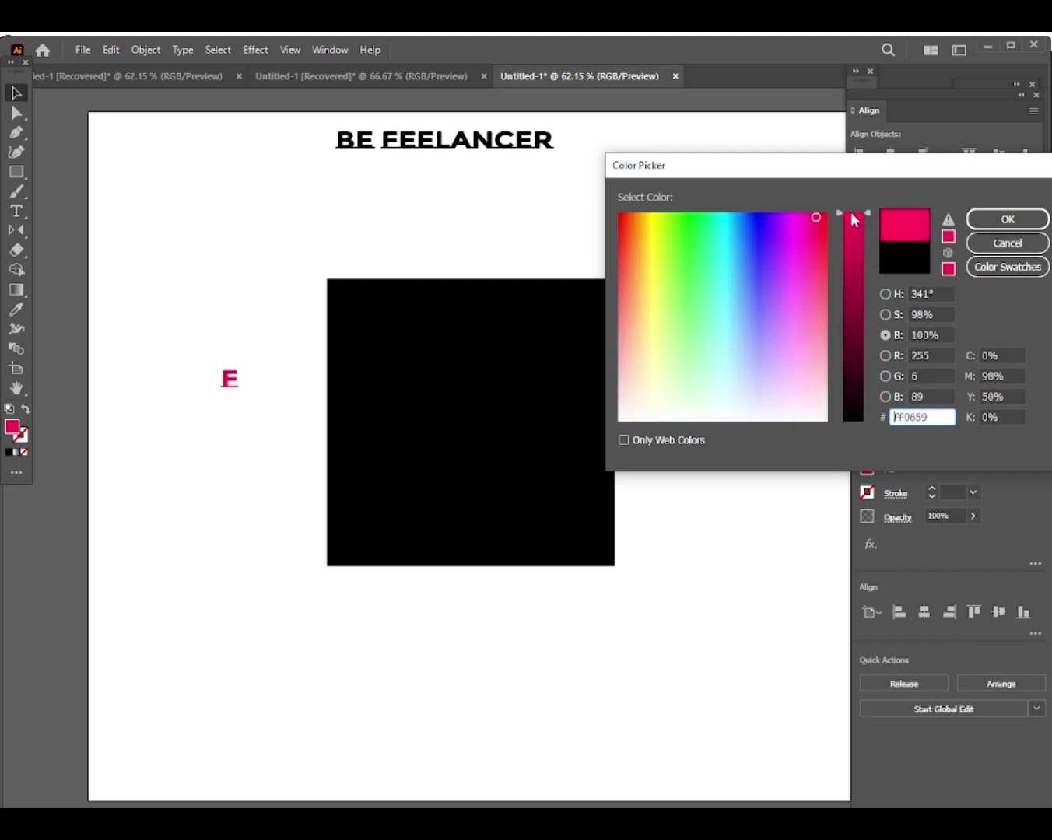
{"action": "left_click", "coordinate": [820, 223]}
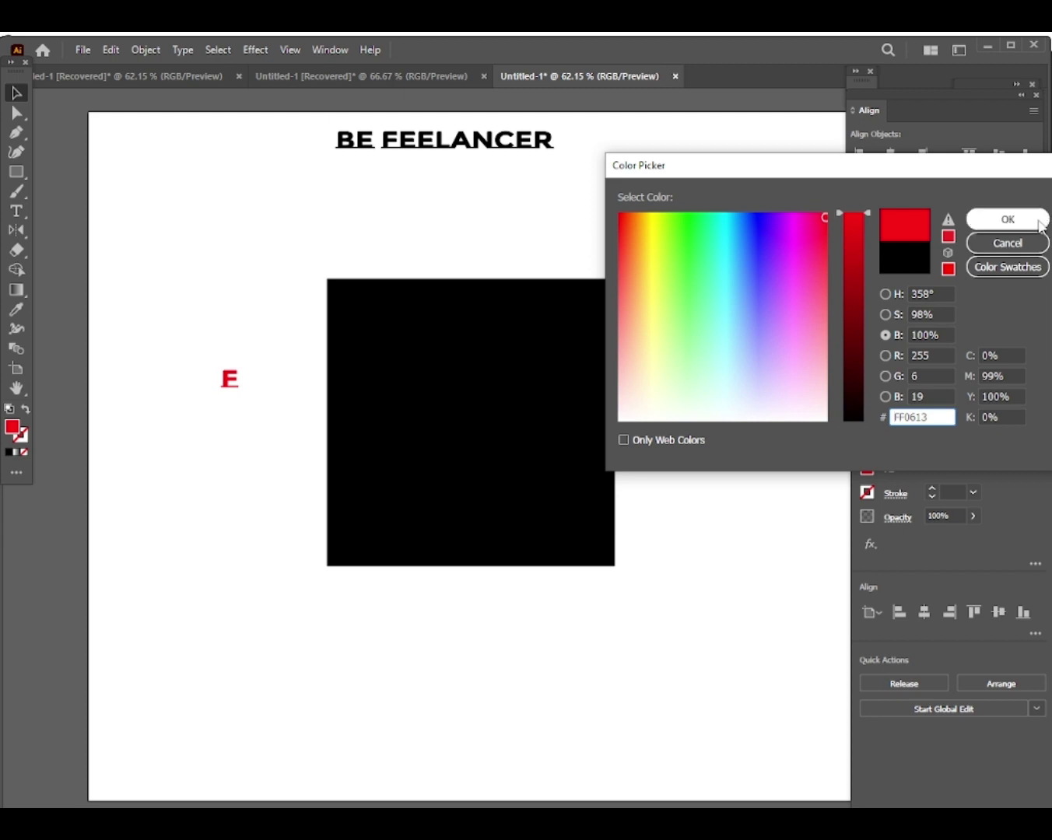
{"action": "left_click", "coordinate": [1007, 219]}
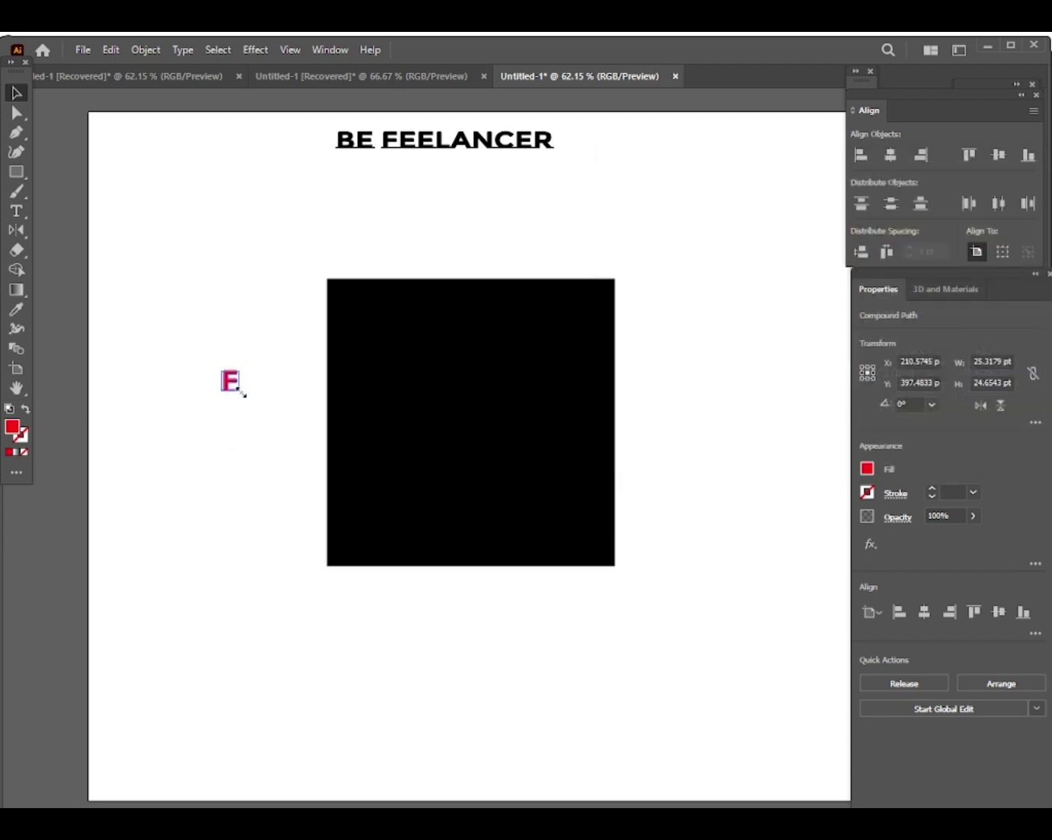
Enlarge and narrow the red F, move it onto the square and bring it to front.
{"action": "left_click_drag", "start_coordinate": [242, 394], "coordinate": [355, 638]}
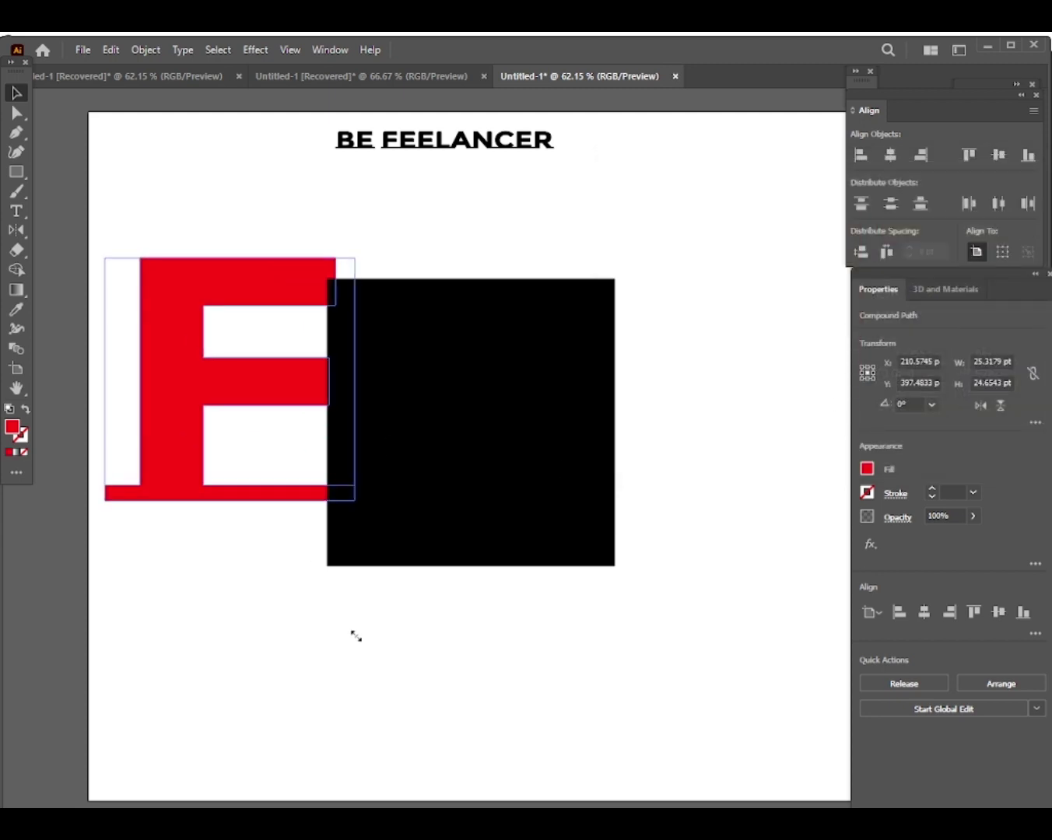
{"action": "left_click_drag", "start_coordinate": [352, 384], "coordinate": [289, 385]}
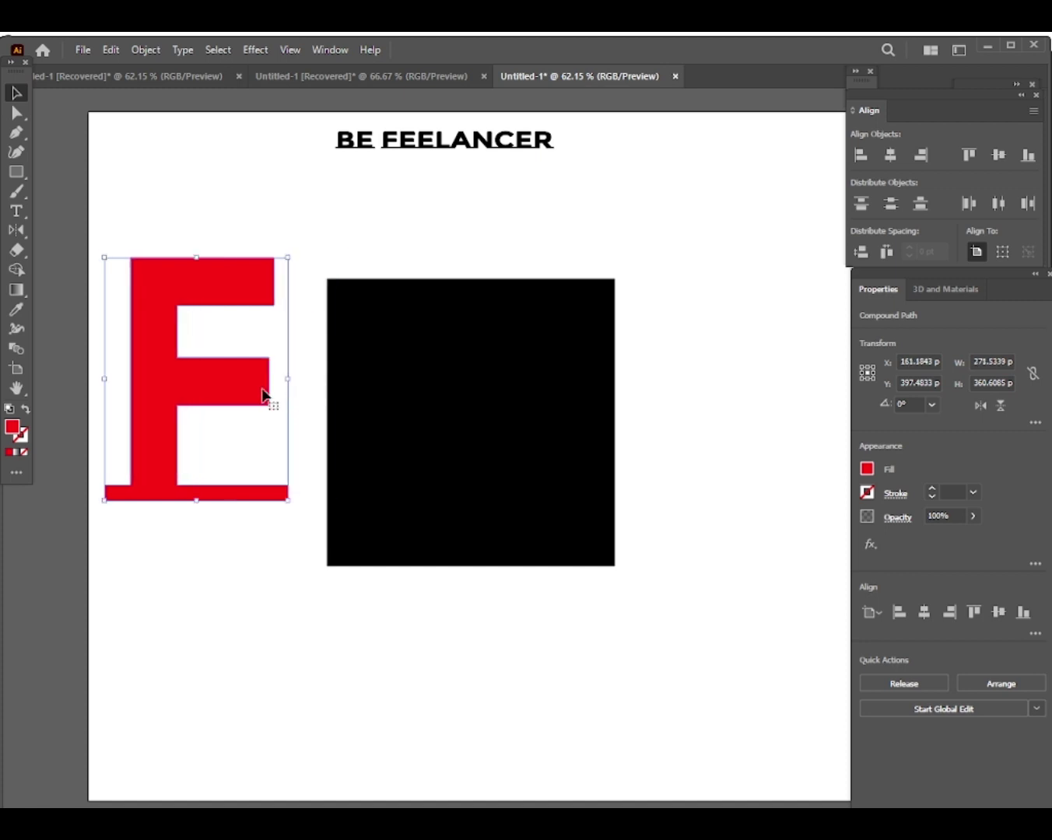
{"action": "mouse_move", "coordinate": [215, 398]}
{"action": "left_mouse_down"}
{"action": "mouse_move", "coordinate": [476, 487]}
{"action": "mouse_move", "coordinate": [307, 468]}
{"action": "left_mouse_up"}
{"action": "right_click", "coordinate": [308, 466]}
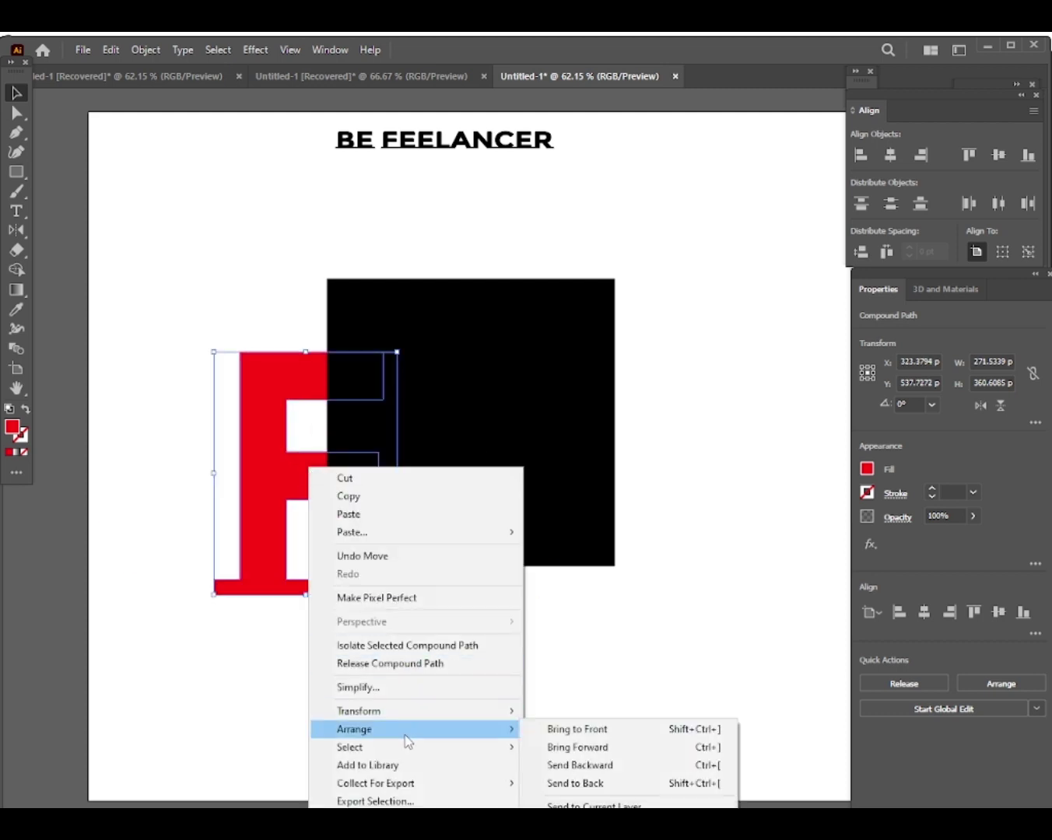
{"action": "left_click", "coordinate": [547, 728]}
Centre the enlarged F on the square with its base bar overhanging, then select both.
{"action": "mouse_move", "coordinate": [293, 494]}
{"action": "left_mouse_down"}
{"action": "mouse_move", "coordinate": [477, 470]}
{"action": "mouse_move", "coordinate": [466, 480]}
{"action": "left_mouse_up"}
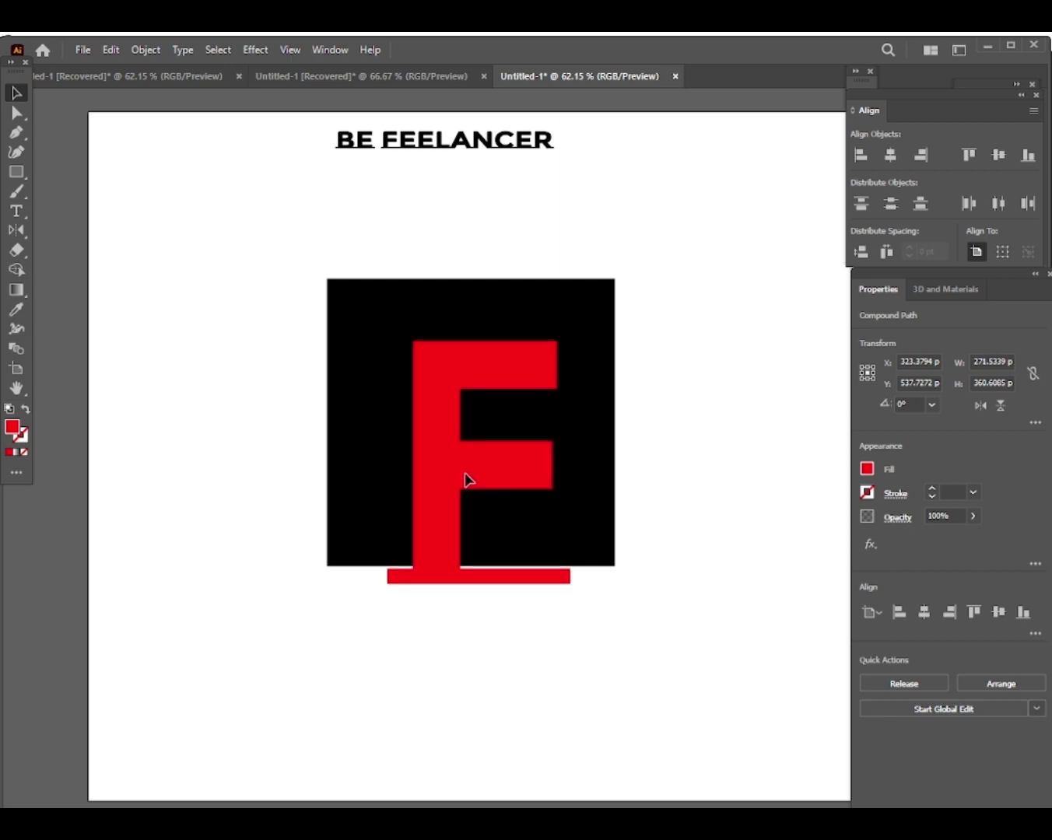
{"action": "left_click_drag", "start_coordinate": [387, 340], "coordinate": [358, 304]}
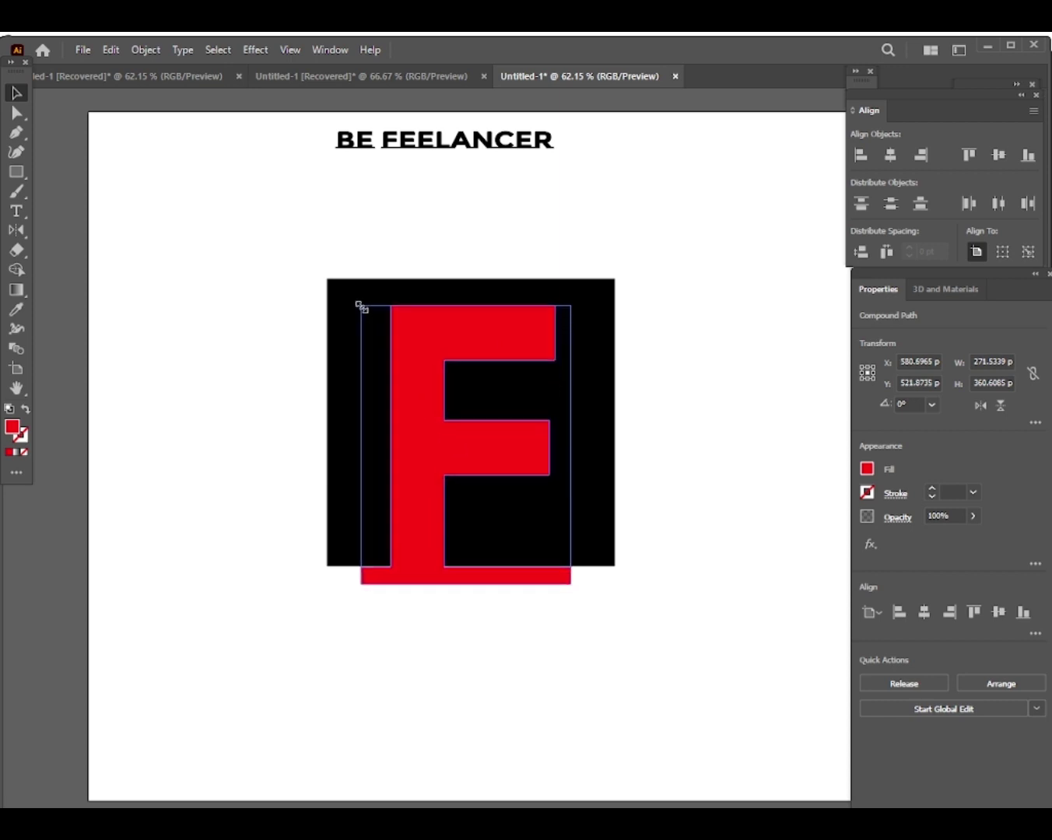
{"action": "left_click_drag", "start_coordinate": [428, 457], "coordinate": [440, 465]}
{"action": "left_click_drag", "start_coordinate": [320, 399], "coordinate": [641, 556]}
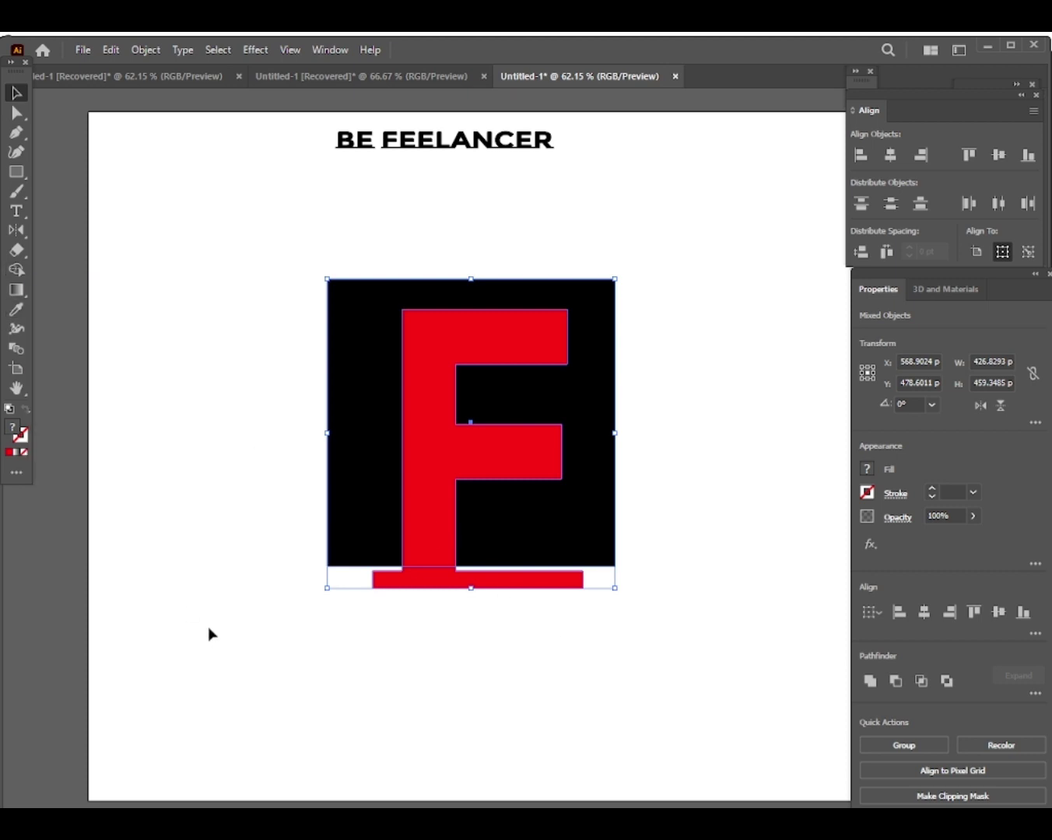
Move the square and F left together and toggle the Align panel's extra options.
{"action": "mouse_move", "coordinate": [433, 482]}
{"action": "left_mouse_down"}
{"action": "mouse_move", "coordinate": [414, 480]}
{"action": "mouse_move", "coordinate": [426, 474]}
{"action": "left_mouse_up"}
{"action": "left_click", "coordinate": [217, 490]}
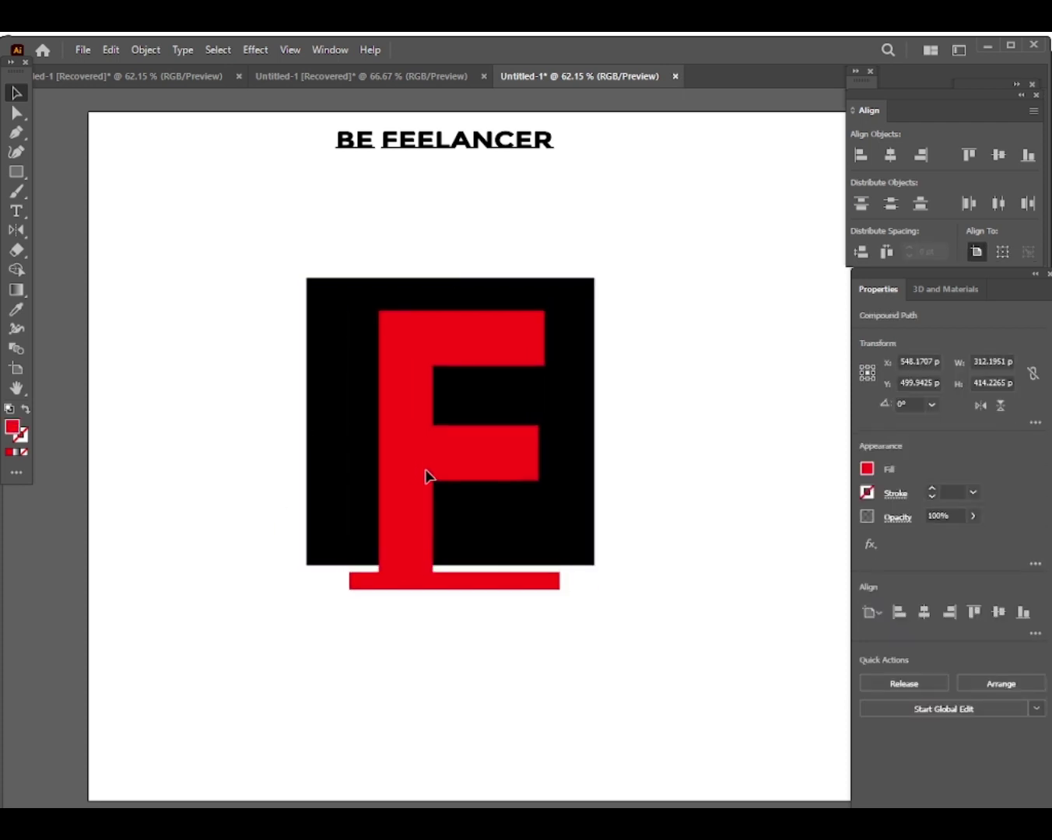
{"action": "left_click_drag", "start_coordinate": [207, 406], "coordinate": [604, 452]}
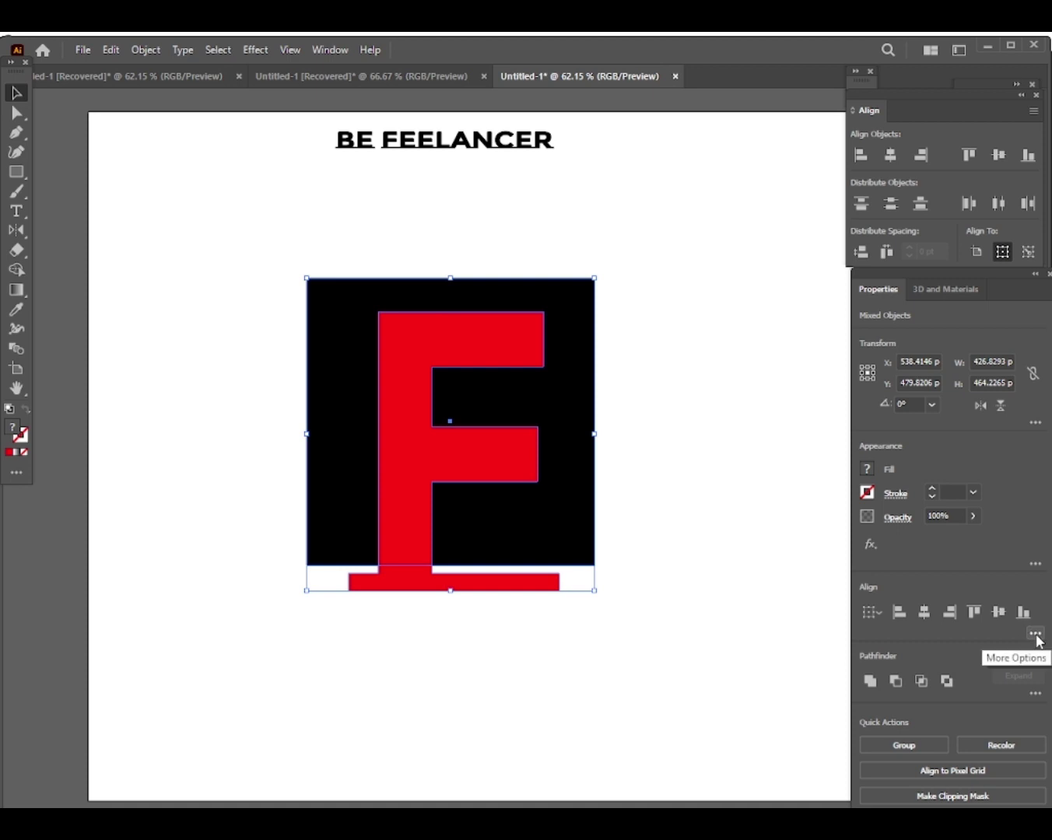
{"action": "left_click", "coordinate": [1035, 635]}
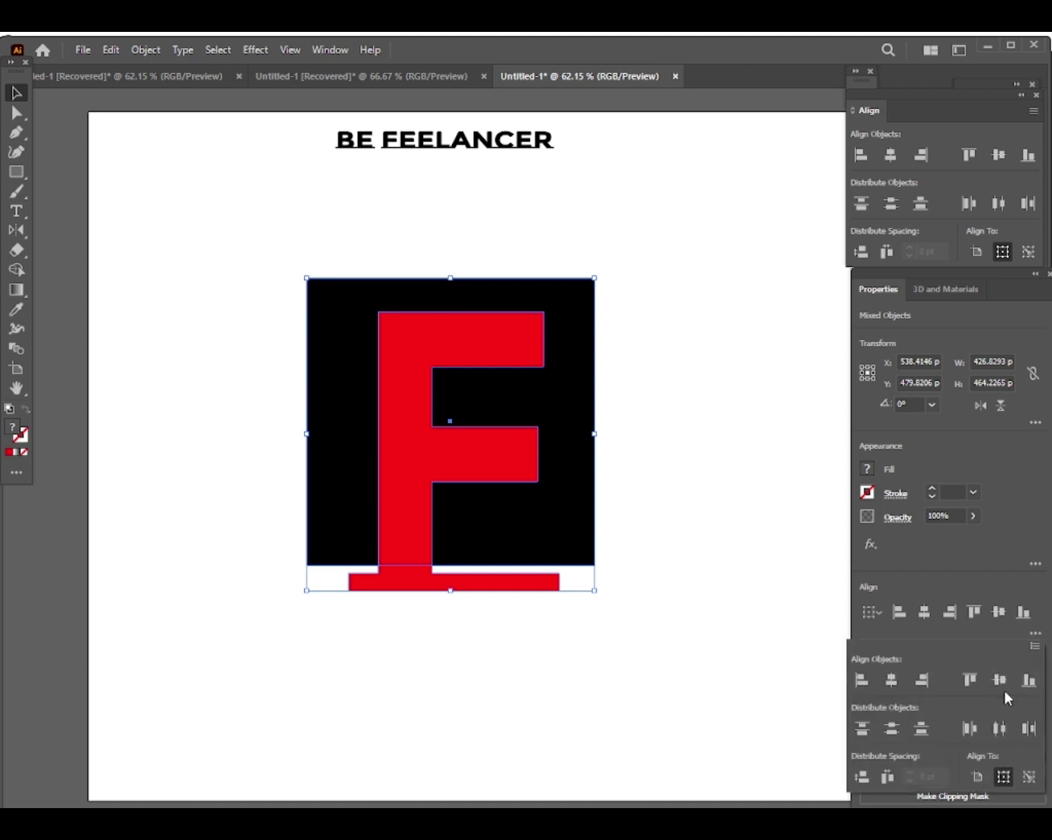
{"action": "left_click", "coordinate": [1036, 635]}
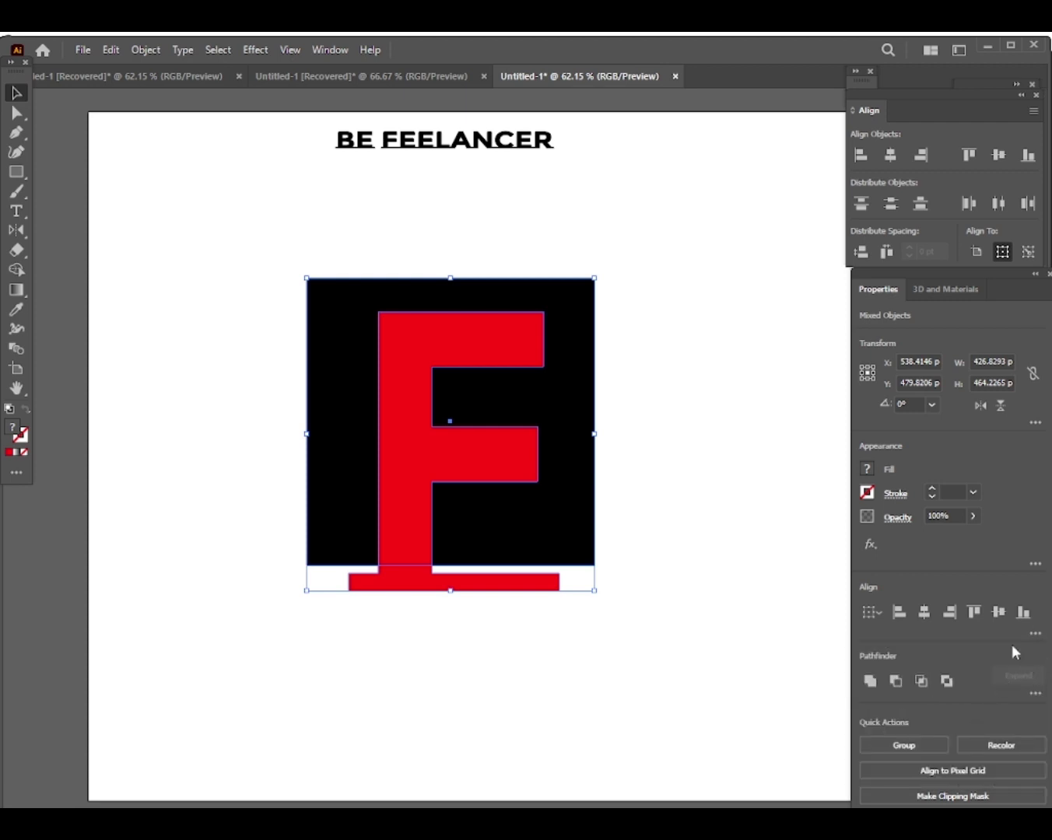
{"action": "left_click", "coordinate": [1035, 635]}
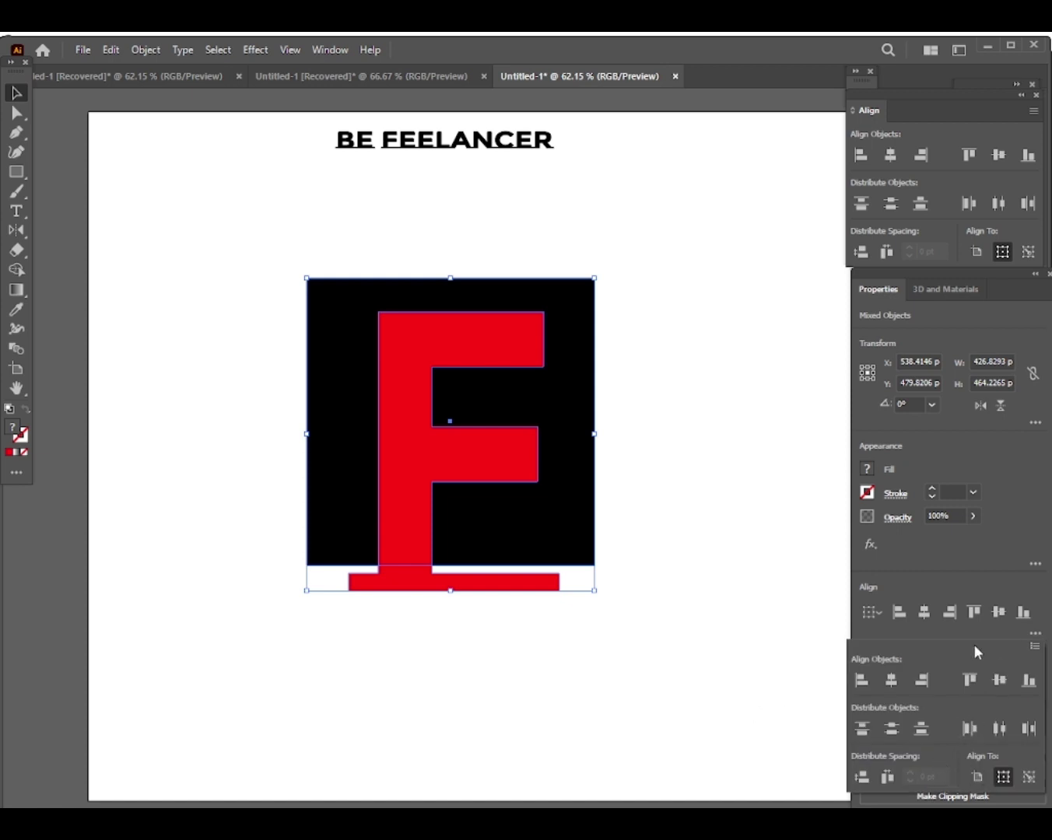
{"action": "left_click", "coordinate": [1035, 632]}
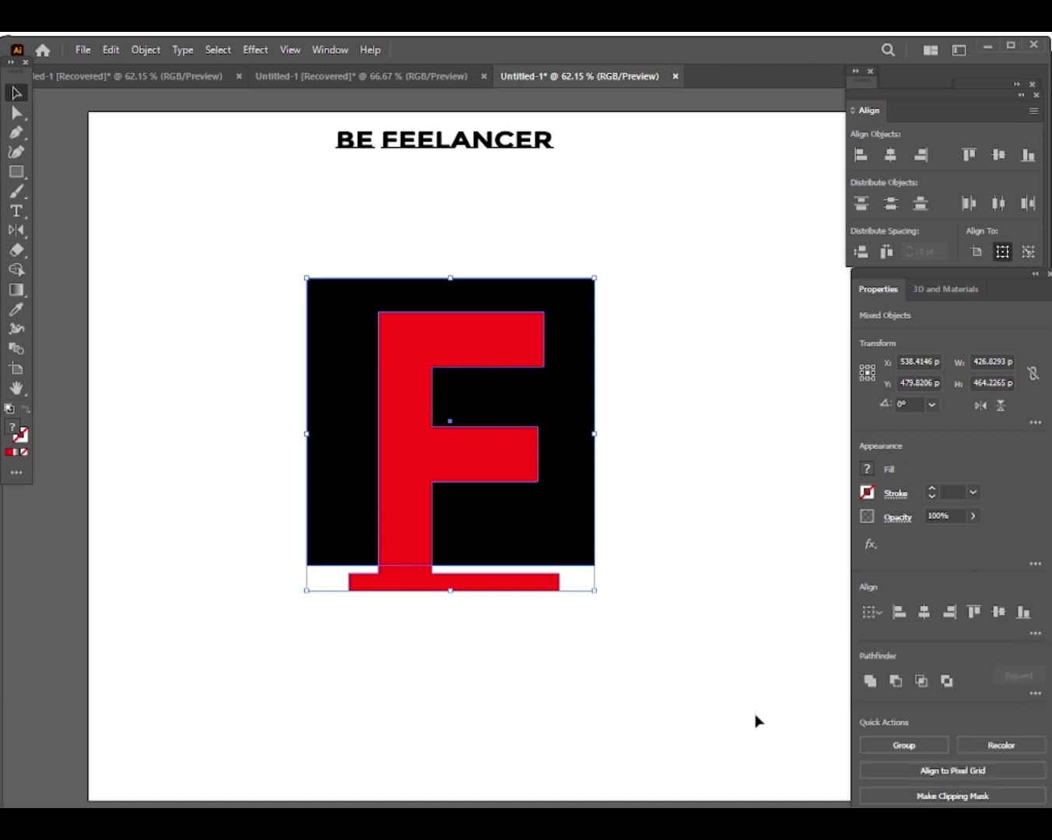
Nudge the red F to re-centre it on the square and reselect both.
{"action": "left_click", "coordinate": [188, 355]}
{"action": "left_click_drag", "start_coordinate": [472, 479], "coordinate": [420, 446]}
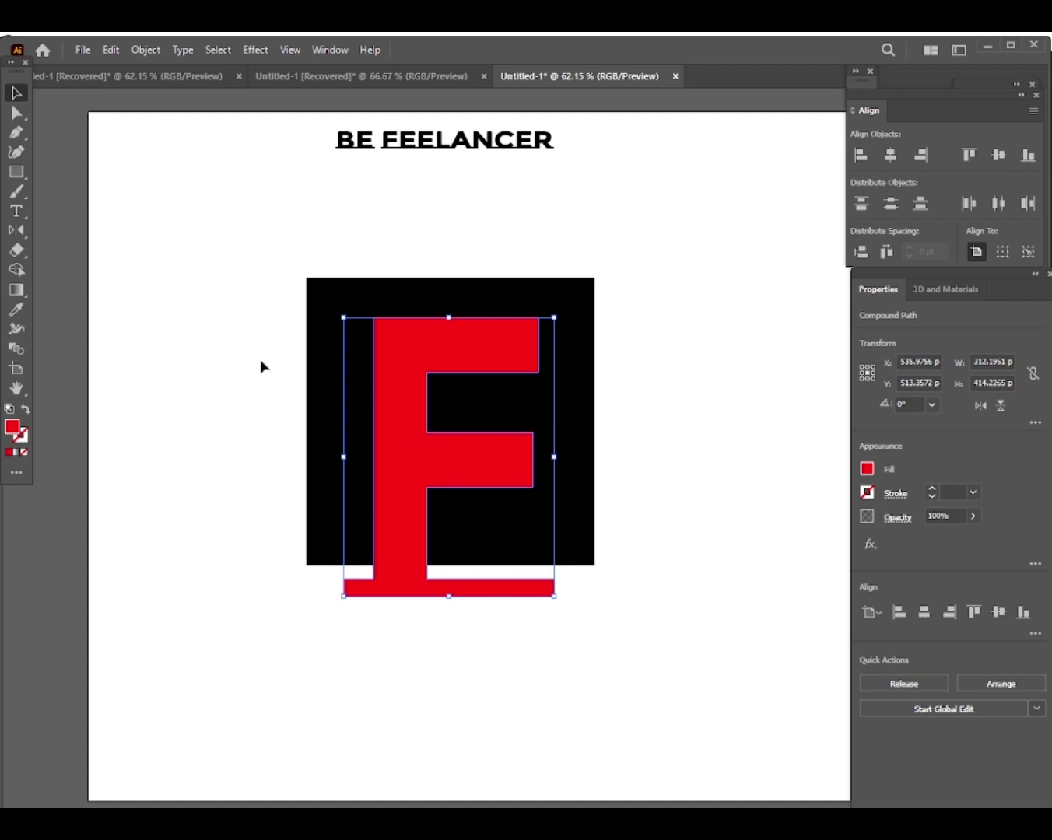
{"action": "left_click_drag", "start_coordinate": [258, 357], "coordinate": [695, 574]}
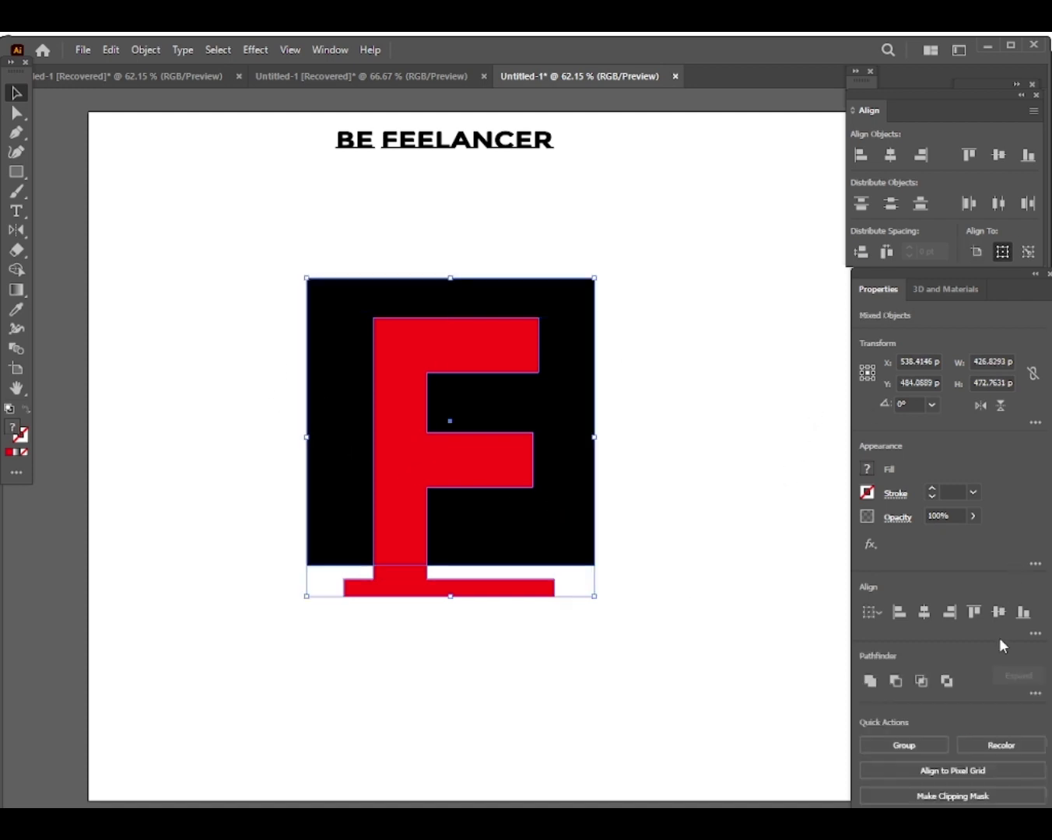
{"action": "left_click", "coordinate": [1035, 694]}
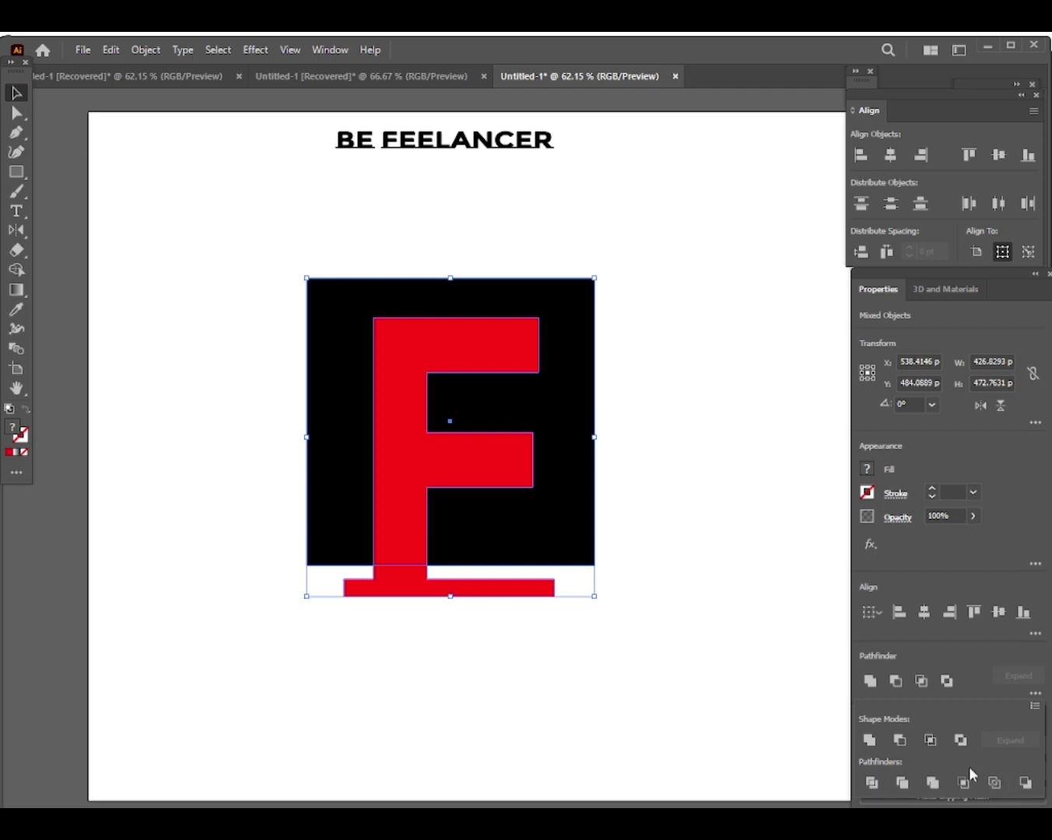
{"action": "left_click", "coordinate": [959, 738]}
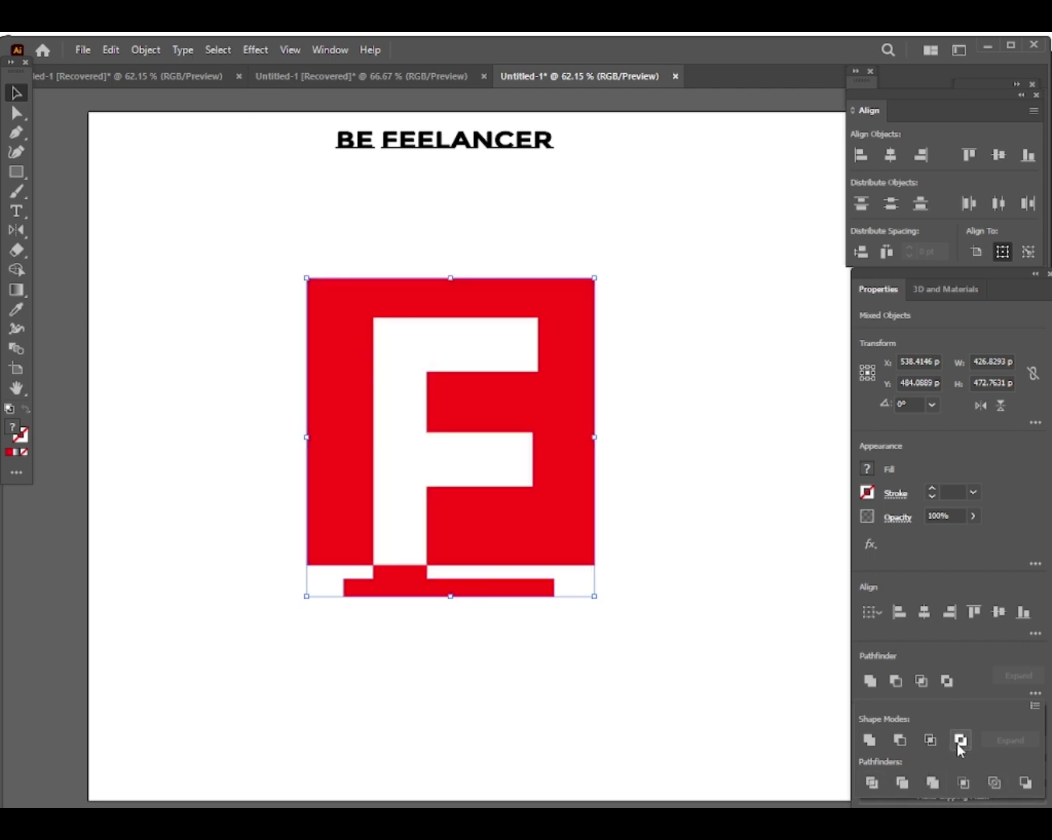
{"action": "left_click", "coordinate": [473, 716]}
{"action": "double_click", "coordinate": [402, 592]}
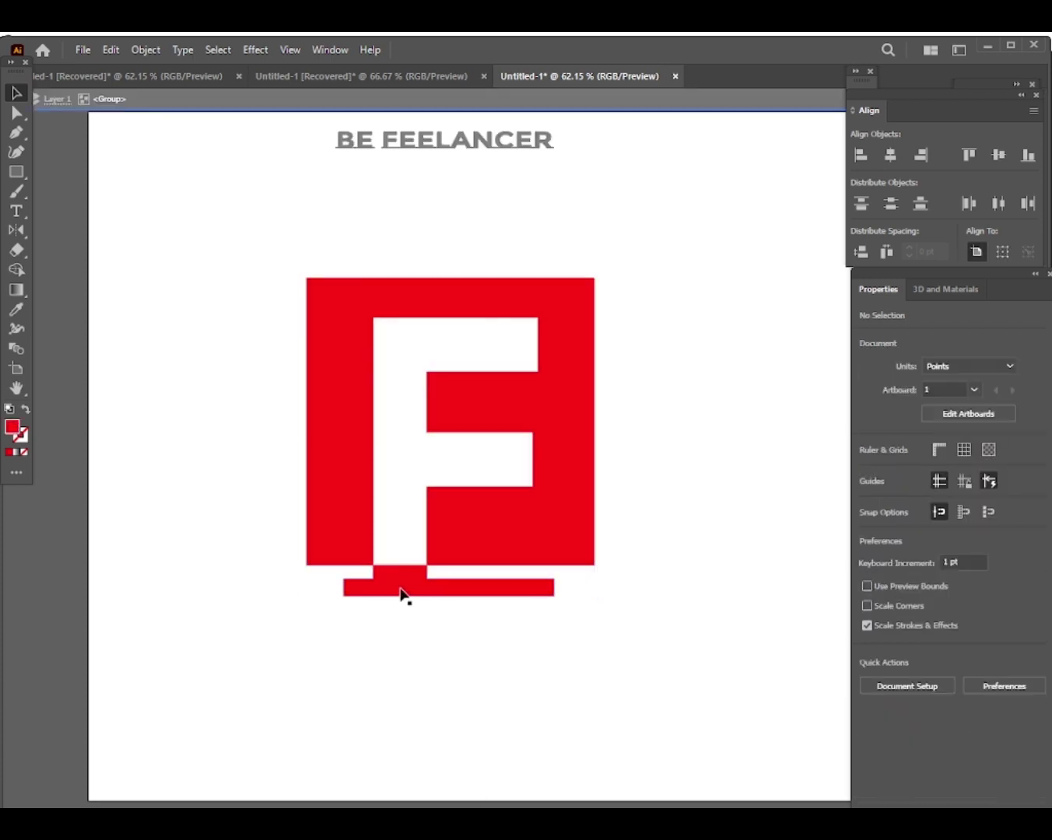
{"action": "key", "text": "ctrl+z"}
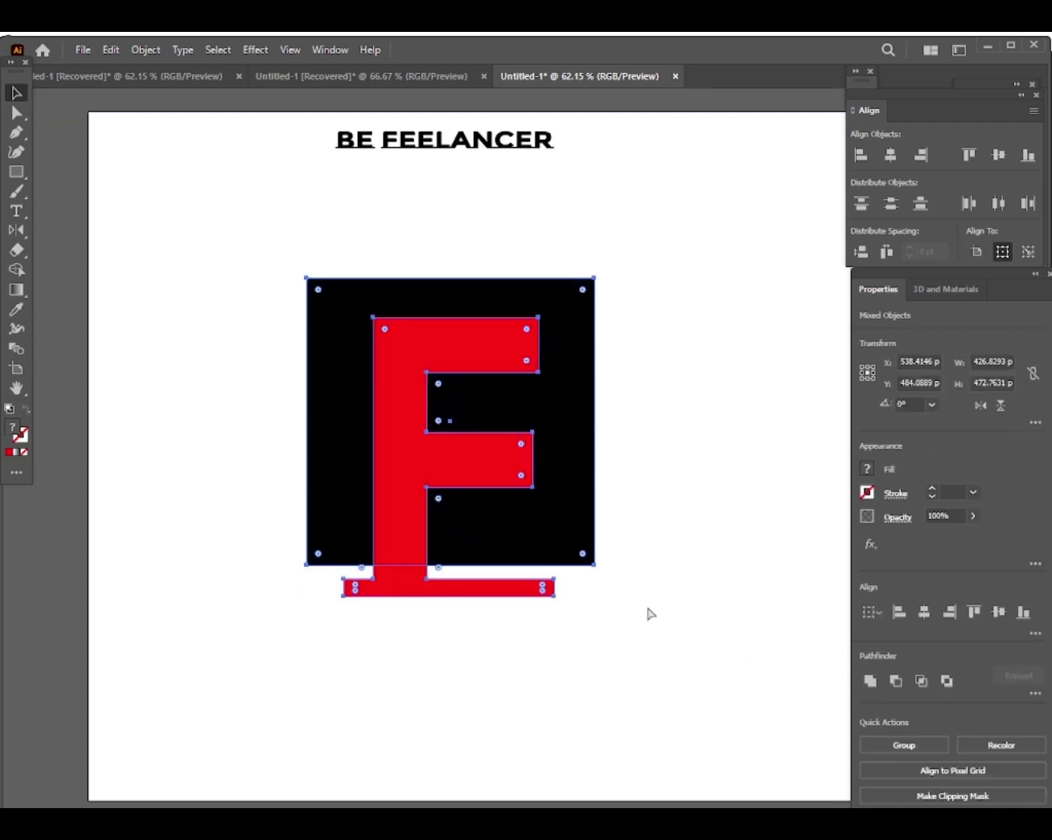
Merge the F and its base bar into one shape with the Shape Builder.
{"action": "left_click_drag", "start_coordinate": [256, 274], "coordinate": [564, 572]}
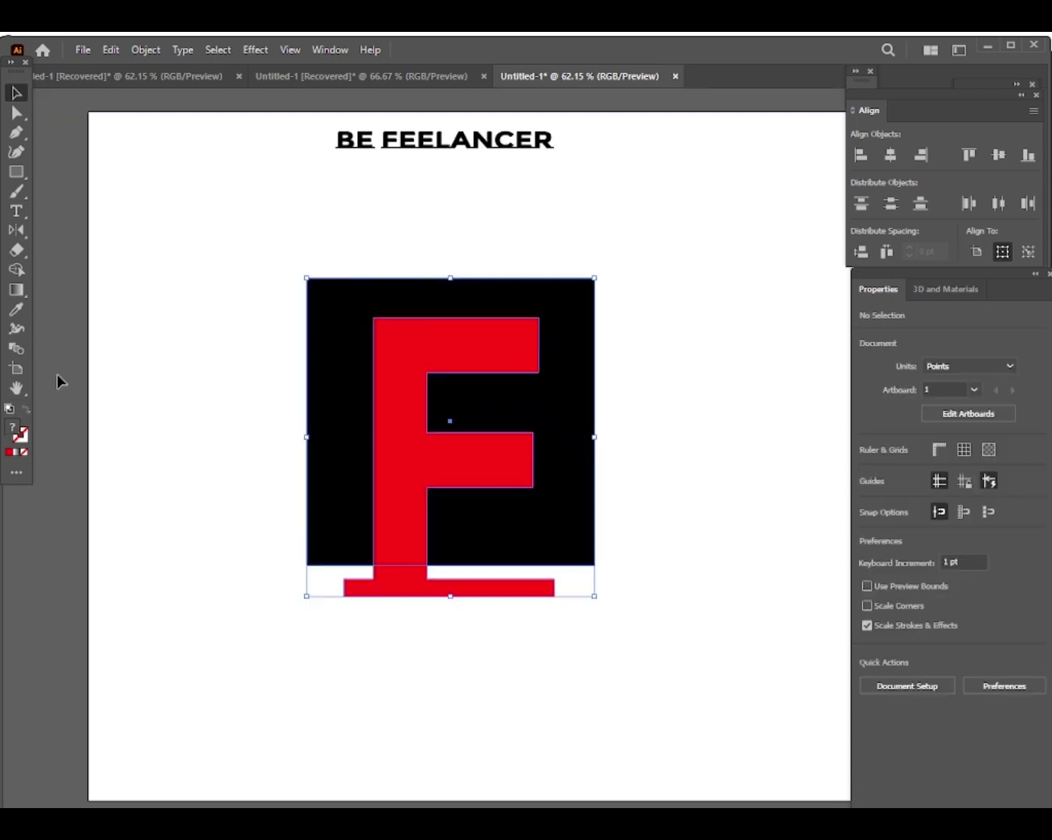
{"action": "left_click", "coordinate": [16, 269]}
{"action": "left_click_drag", "start_coordinate": [399, 352], "coordinate": [406, 604]}
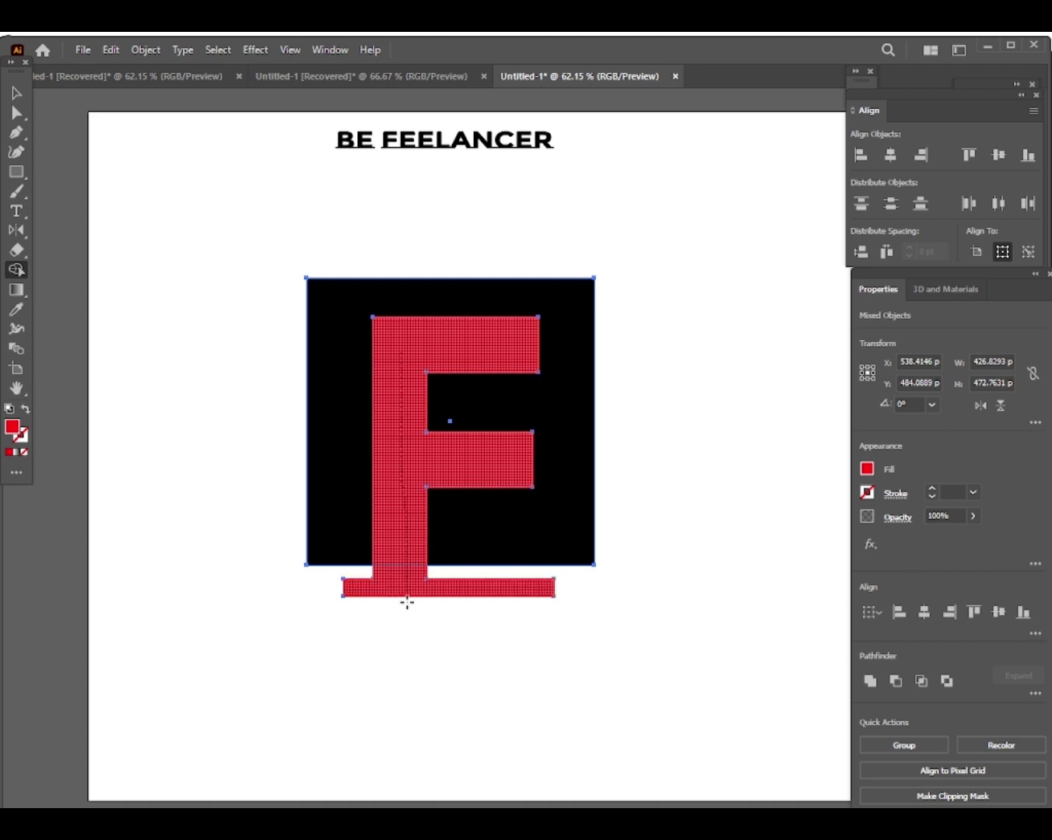
{"action": "left_click", "coordinate": [16, 92]}
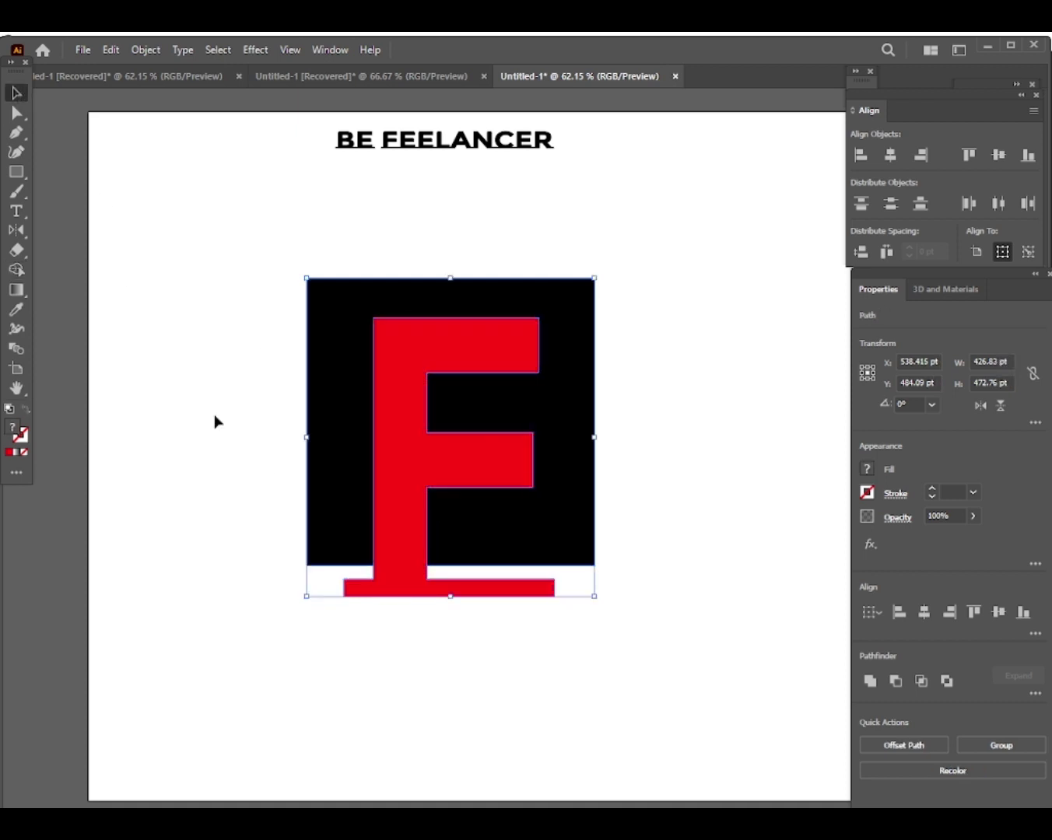
Delete the red F to leave an F-shaped cutout, then select the square.
{"action": "left_click", "coordinate": [388, 480]}
{"action": "key", "text": "Delete"}
{"action": "key", "text": "ctrl+z"}
{"action": "left_click", "coordinate": [210, 548]}
{"action": "left_click", "coordinate": [417, 576]}
{"action": "key", "text": "Delete"}
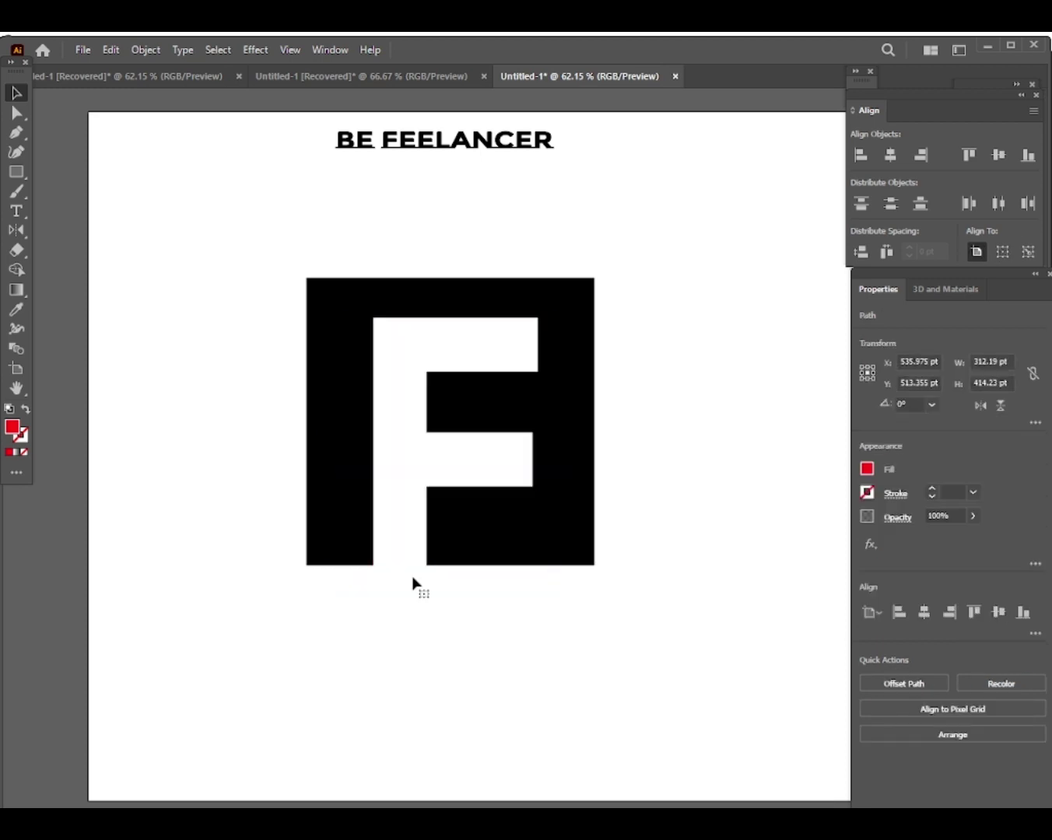
{"action": "mouse_move", "coordinate": [221, 244]}
{"action": "left_mouse_down"}
{"action": "mouse_move", "coordinate": [611, 575]}
{"action": "mouse_move", "coordinate": [500, 472]}
{"action": "left_mouse_up"}
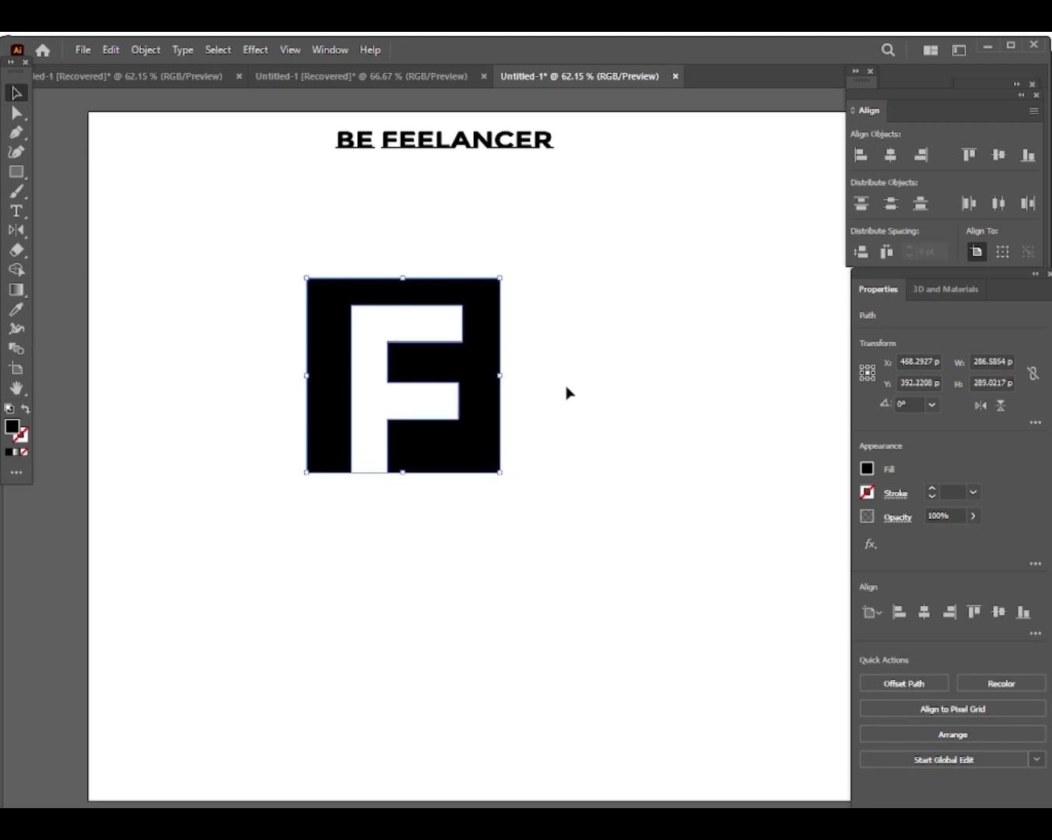
Round the block's top-right and bottom-right corners with the corner widgets.
{"action": "left_click", "coordinate": [16, 113]}
{"action": "mouse_move", "coordinate": [472, 242]}
{"action": "left_mouse_down"}
{"action": "mouse_move", "coordinate": [529, 300]}
{"action": "mouse_move", "coordinate": [472, 308]}
{"action": "left_mouse_up"}
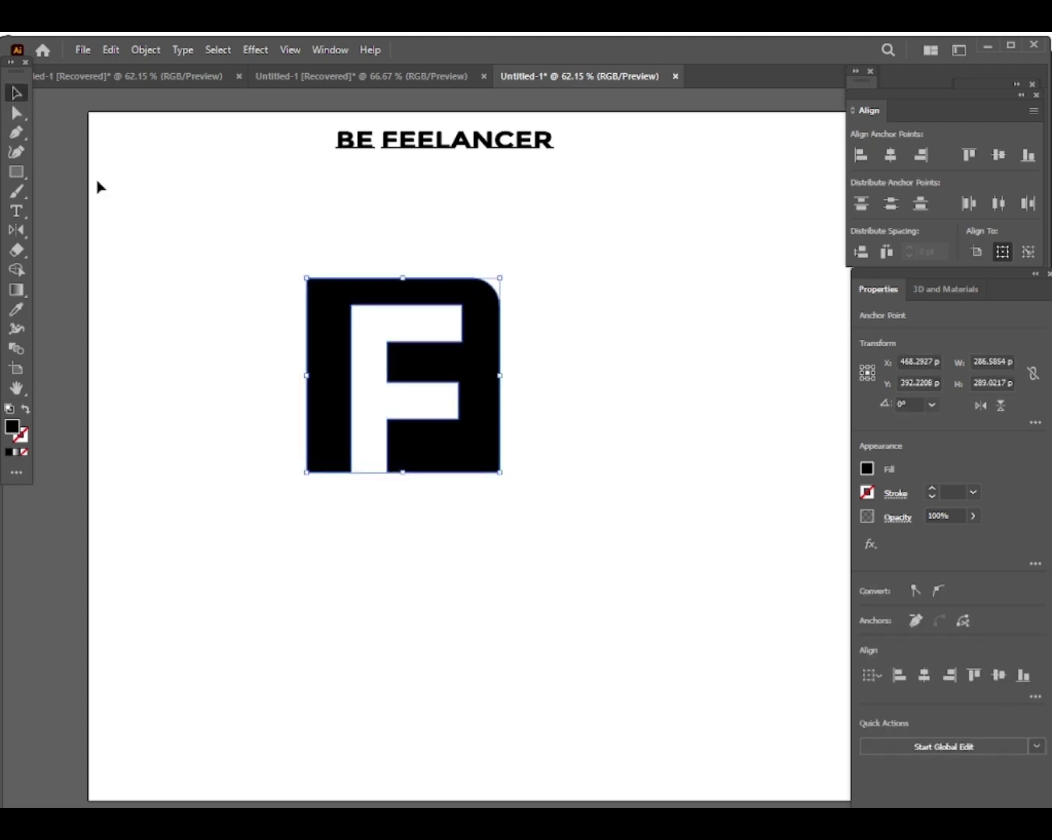
{"action": "left_click", "coordinate": [571, 474]}
{"action": "mouse_move", "coordinate": [529, 490]}
{"action": "left_mouse_down"}
{"action": "mouse_move", "coordinate": [485, 472]}
{"action": "mouse_move", "coordinate": [468, 451]}
{"action": "left_mouse_up"}
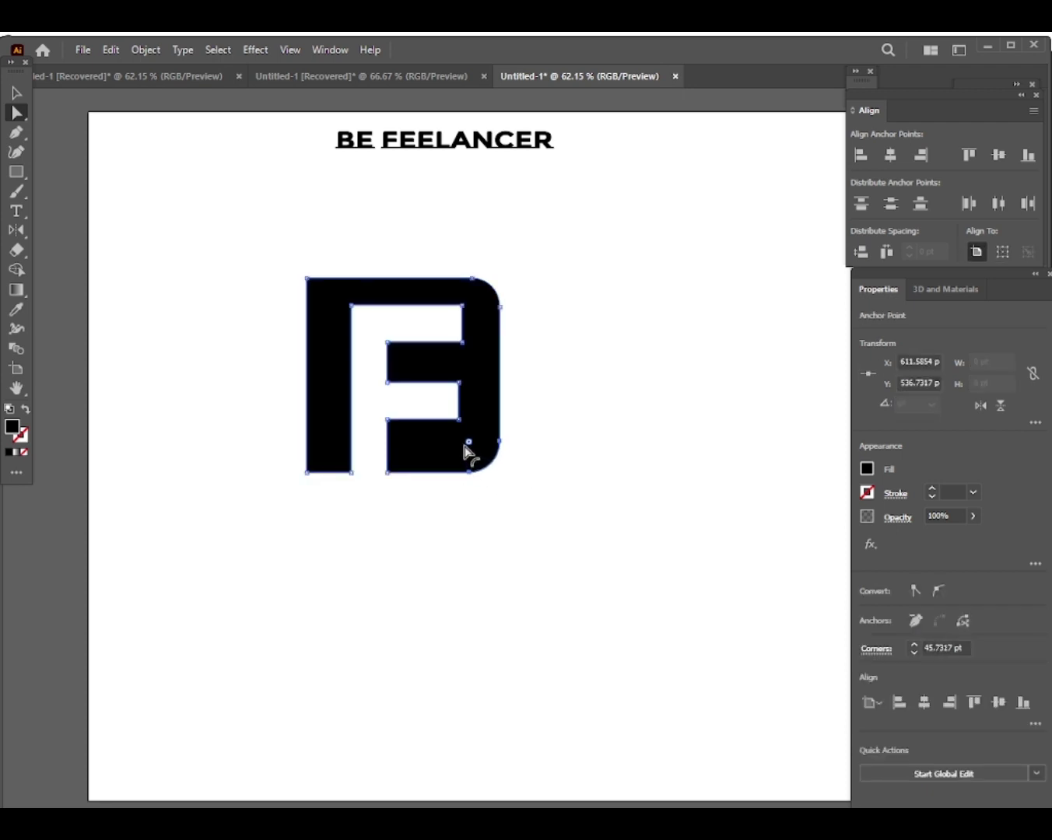
Draw a thin horizontal rectangle across the block's right edge at mid-height.
{"action": "left_click", "coordinate": [17, 93]}
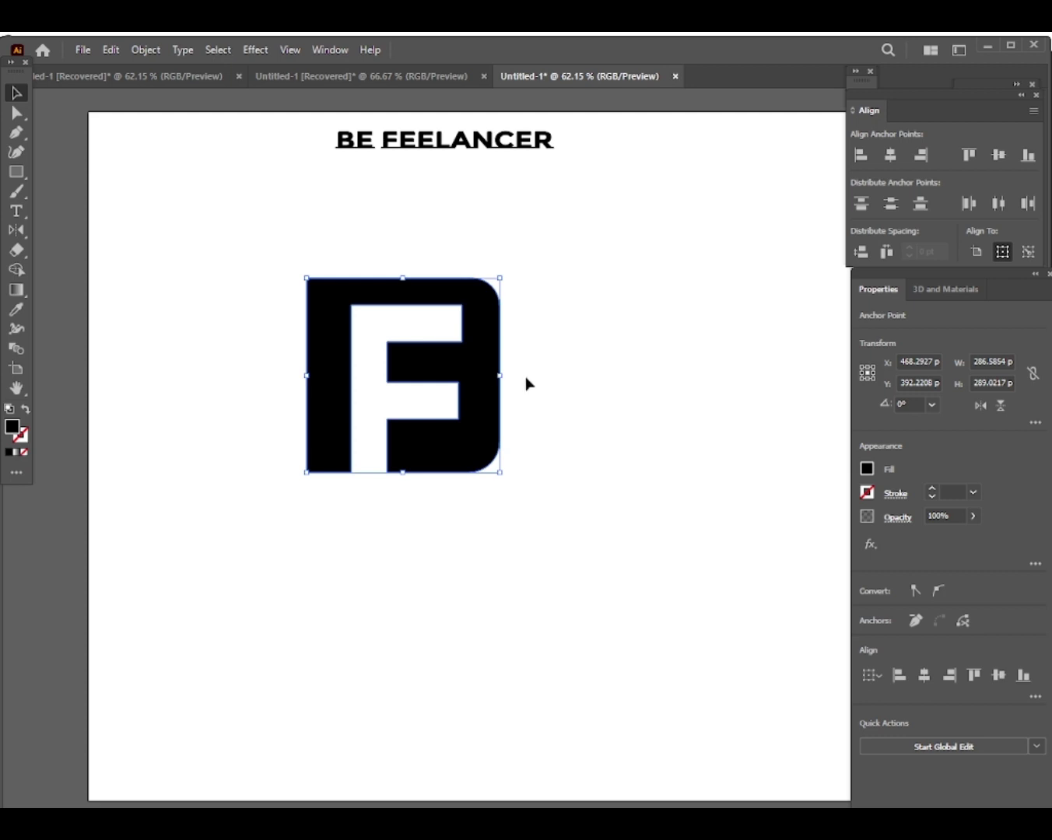
{"action": "key", "text": "m"}
{"action": "left_click_drag", "start_coordinate": [531, 369], "coordinate": [483, 372]}
Merge the thin bar into the block with Shape Builder to cut the B's notch.
{"action": "left_click", "coordinate": [16, 92]}
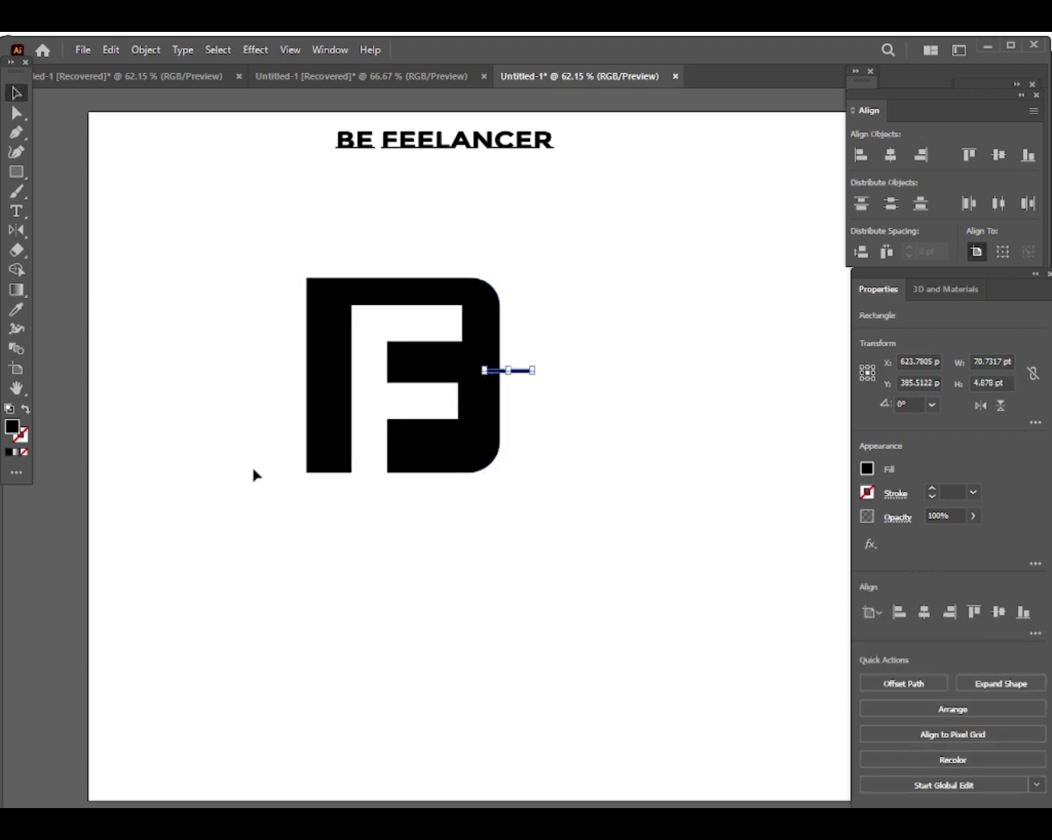
{"action": "mouse_move", "coordinate": [481, 244]}
{"action": "left_mouse_down"}
{"action": "mouse_move", "coordinate": [567, 439]}
{"action": "mouse_move", "coordinate": [536, 424]}
{"action": "left_mouse_up"}
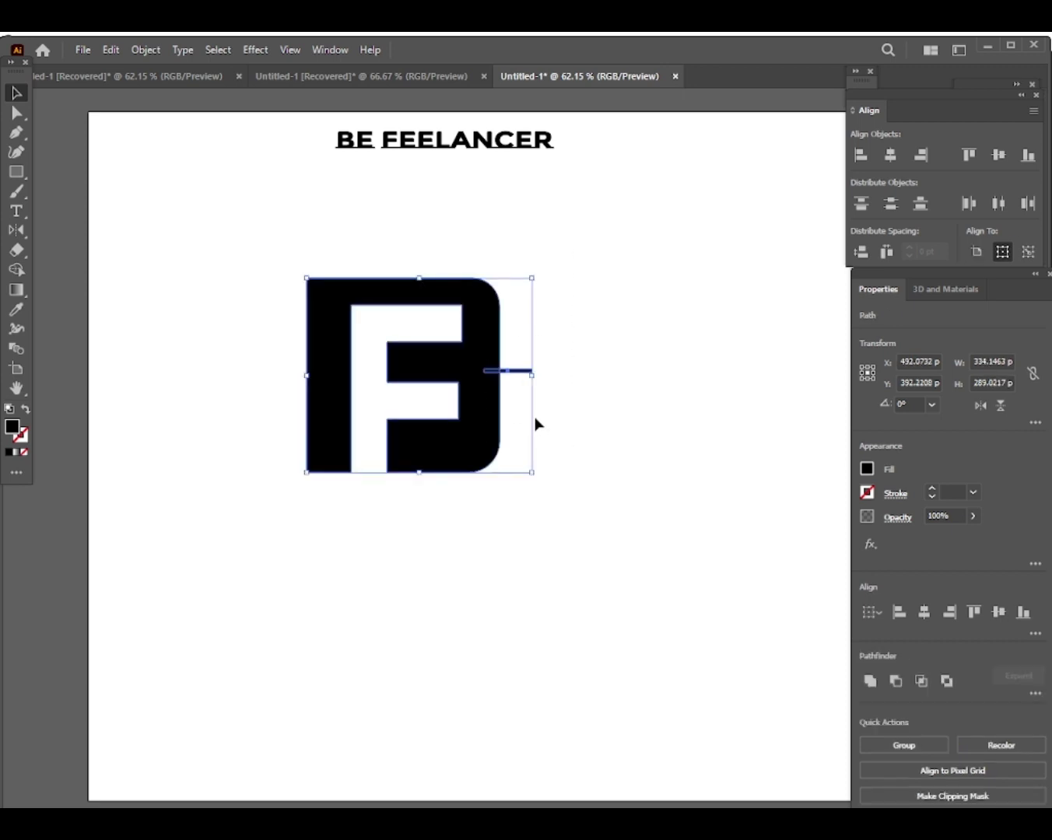
{"action": "left_click", "coordinate": [580, 473]}
{"action": "left_click_drag", "start_coordinate": [492, 274], "coordinate": [554, 469]}
{"action": "left_click", "coordinate": [1034, 633]}
{"action": "key", "text": "shift+m"}
{"action": "left_click", "coordinate": [502, 374]}
{"action": "left_click", "coordinate": [16, 92]}
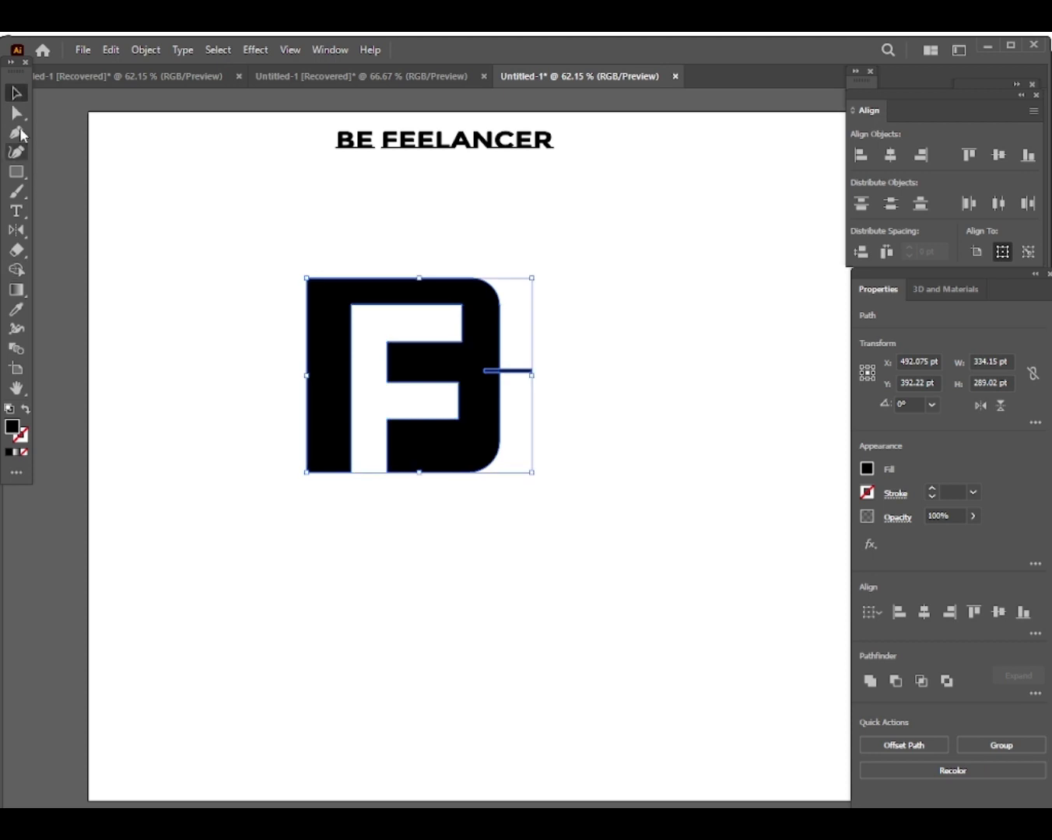
{"action": "left_click", "coordinate": [99, 104]}
{"action": "left_click", "coordinate": [532, 372]}
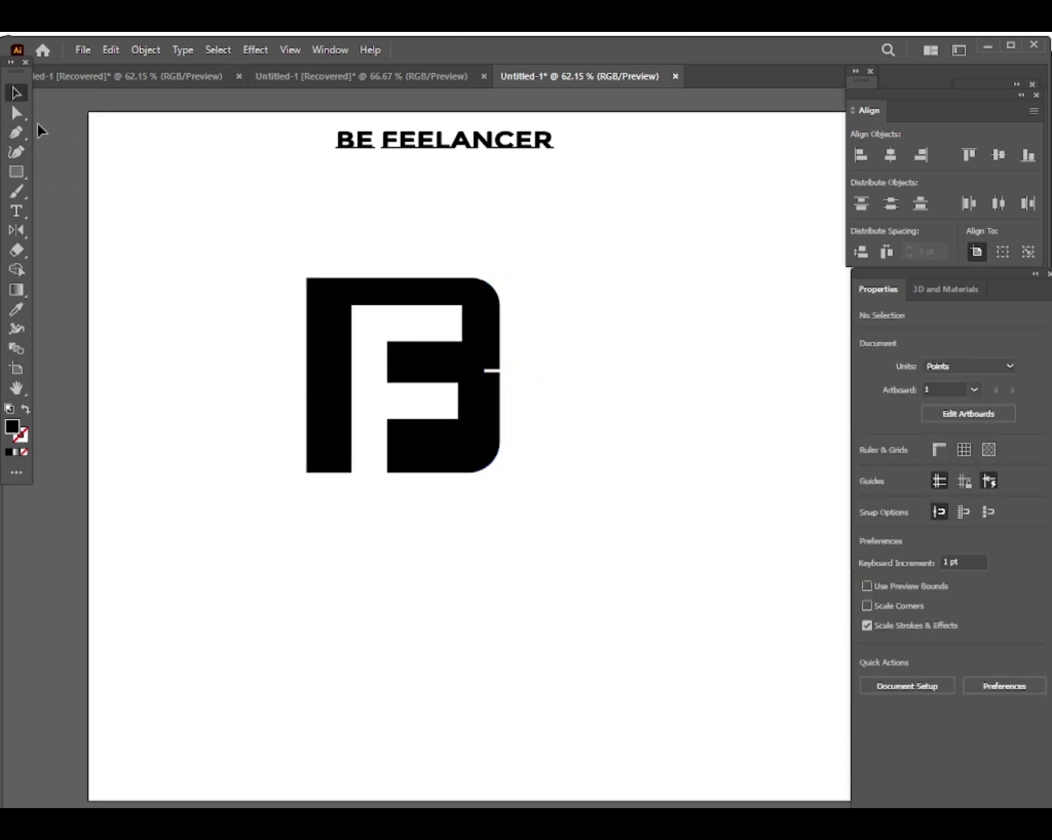
Round the corners of the B's right-side notch.
{"action": "left_click", "coordinate": [17, 112]}
{"action": "mouse_move", "coordinate": [518, 365]}
{"action": "left_mouse_down"}
{"action": "mouse_move", "coordinate": [495, 382]}
{"action": "mouse_move", "coordinate": [486, 359]}
{"action": "left_mouse_up"}
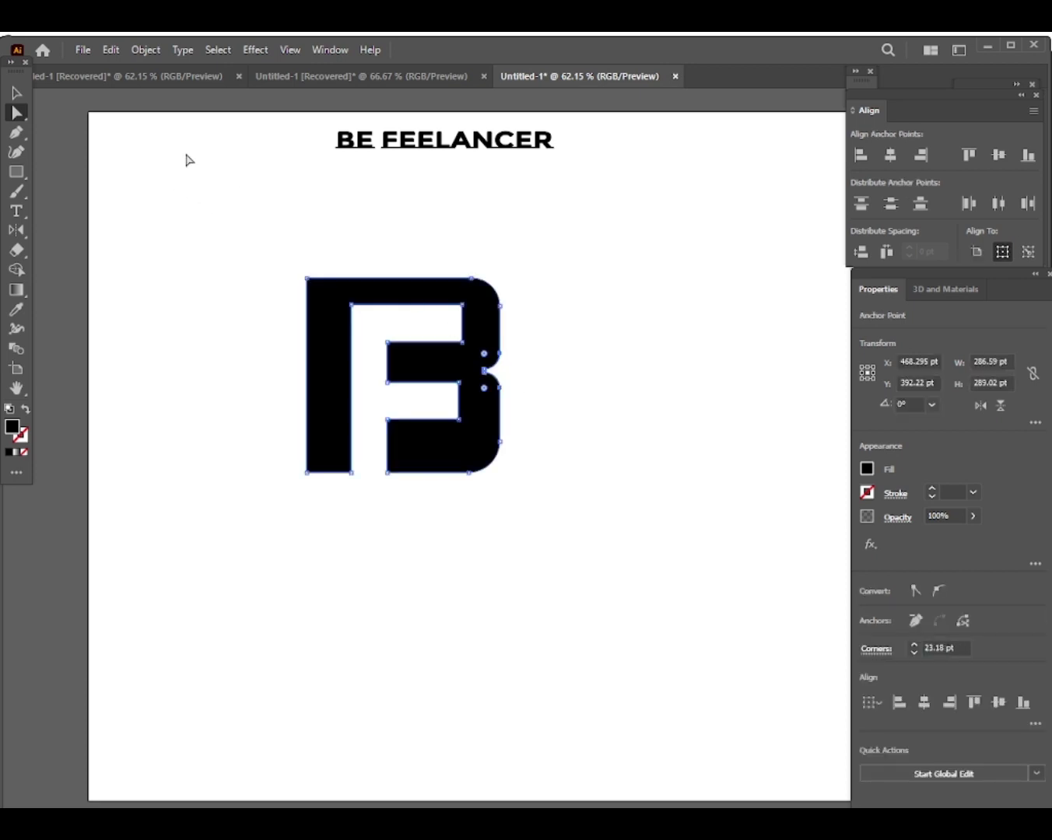
{"action": "left_click", "coordinate": [14, 93]}
{"action": "left_click", "coordinate": [132, 213]}
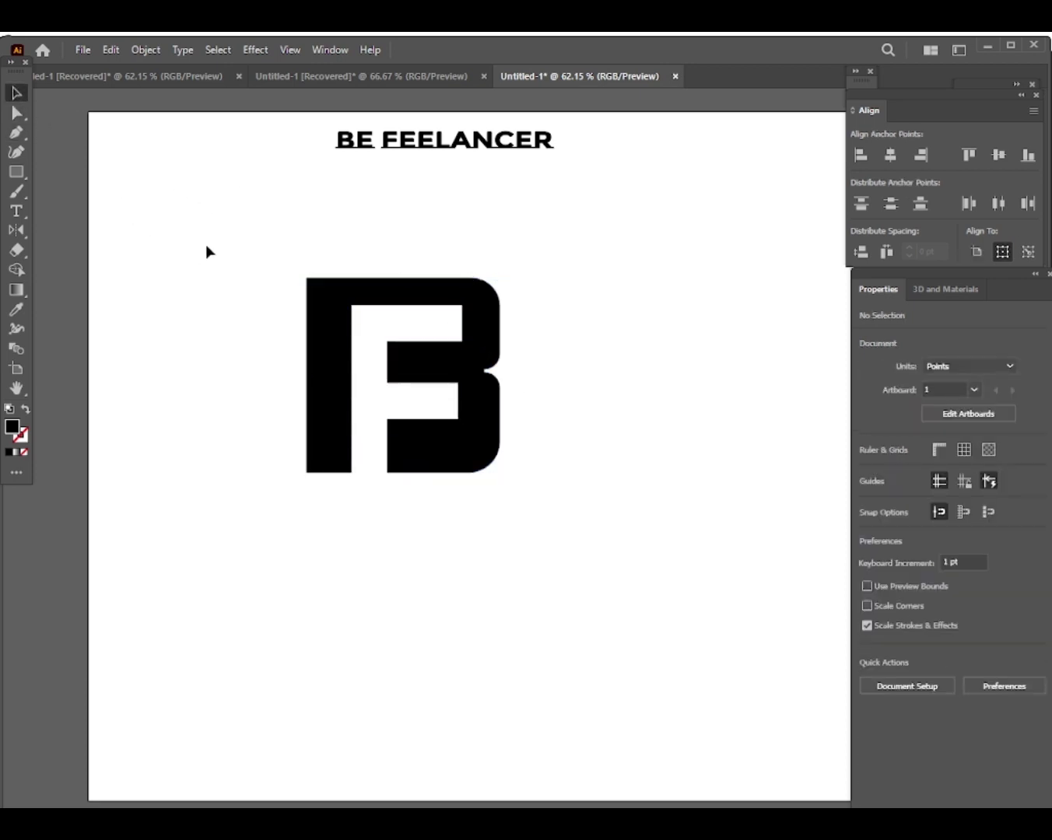
{"action": "left_click_drag", "start_coordinate": [221, 223], "coordinate": [578, 518]}
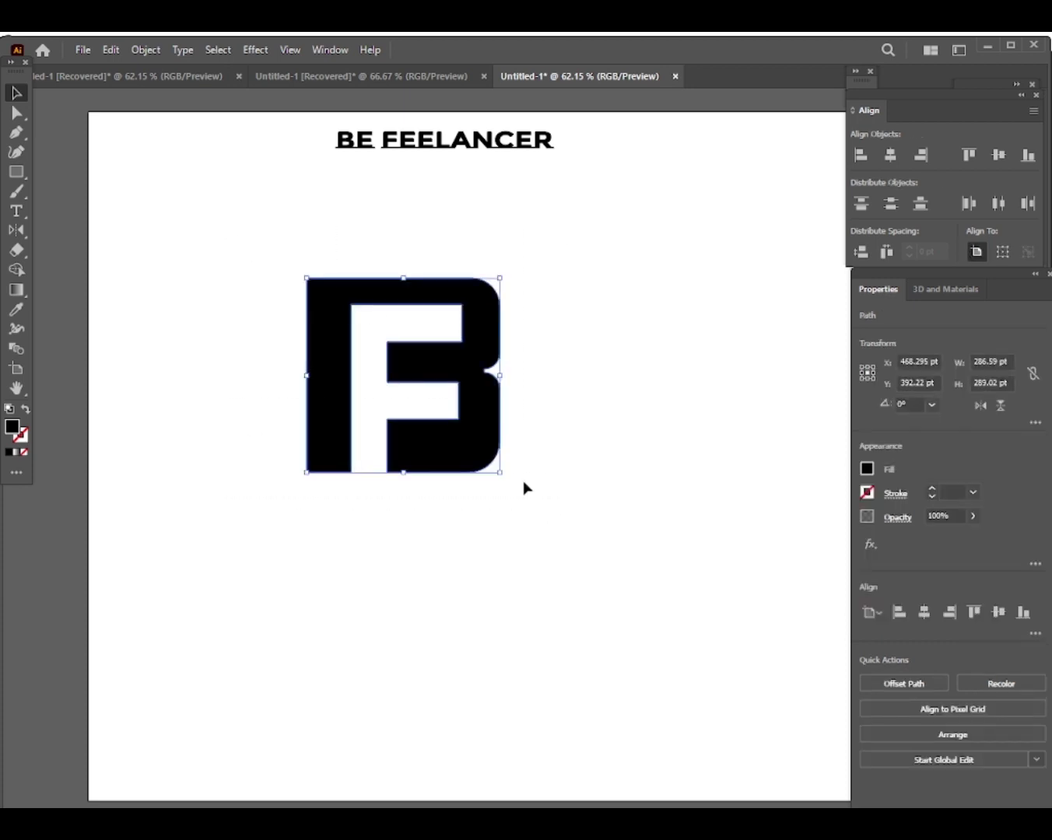
{"action": "left_click", "coordinate": [143, 181]}
Select the two notch anchors, then select the whole B monogram.
{"action": "left_click", "coordinate": [16, 113]}
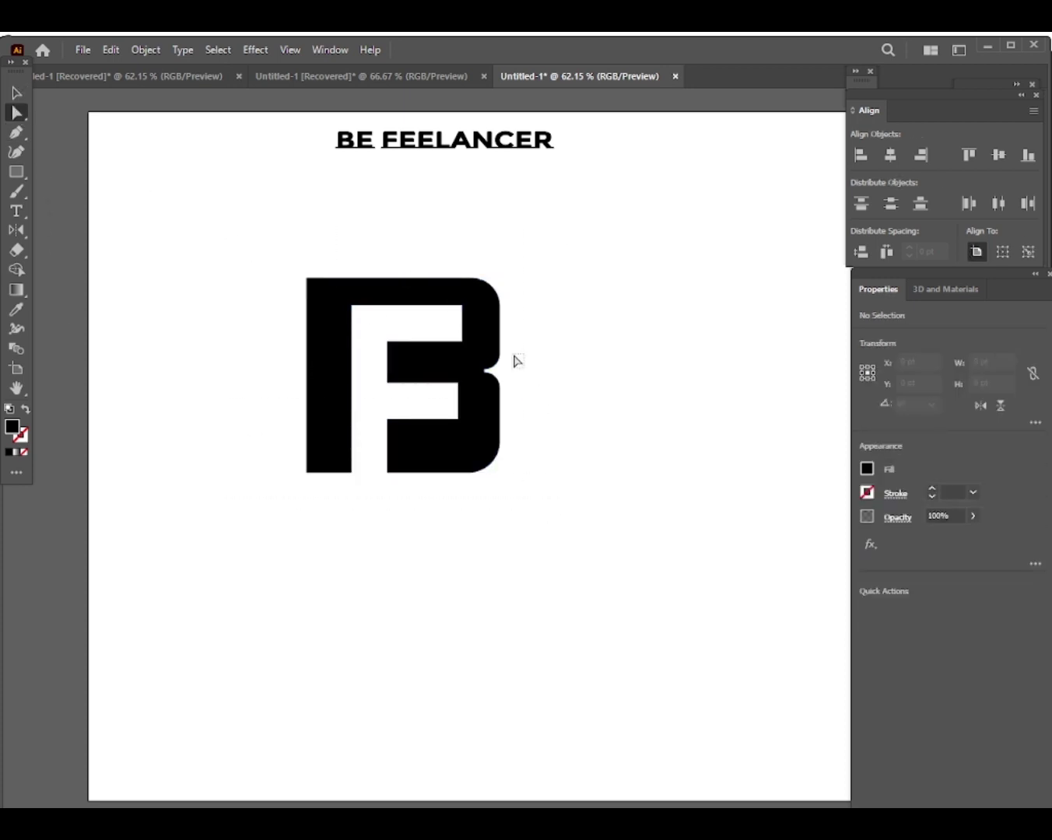
{"action": "left_click", "coordinate": [490, 372]}
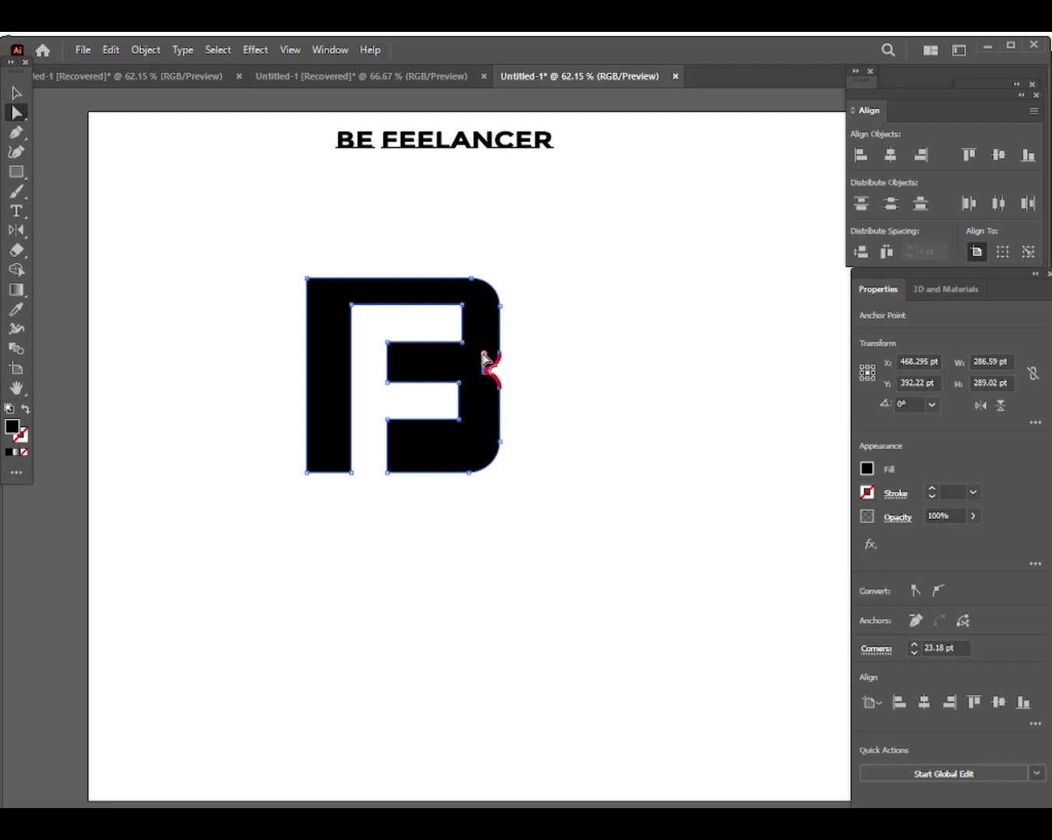
{"action": "left_click", "coordinate": [483, 354], "text": "shift"}
{"action": "left_click", "coordinate": [16, 93]}
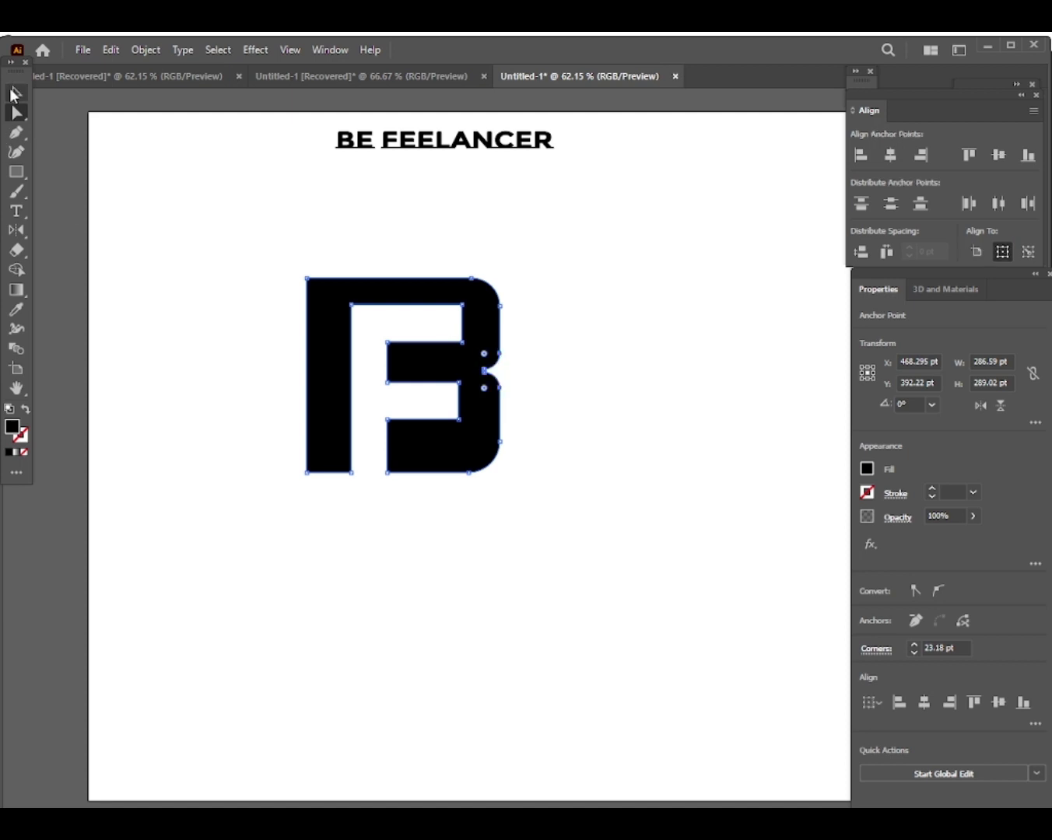
{"action": "left_click", "coordinate": [249, 271]}
{"action": "mouse_move", "coordinate": [186, 208]}
{"action": "left_mouse_down"}
{"action": "mouse_move", "coordinate": [491, 476]}
{"action": "mouse_move", "coordinate": [409, 445]}
{"action": "left_mouse_up"}
Move the B left, place the BE FEELANCER text beneath it, then shift both right.
{"action": "left_click", "coordinate": [298, 192]}
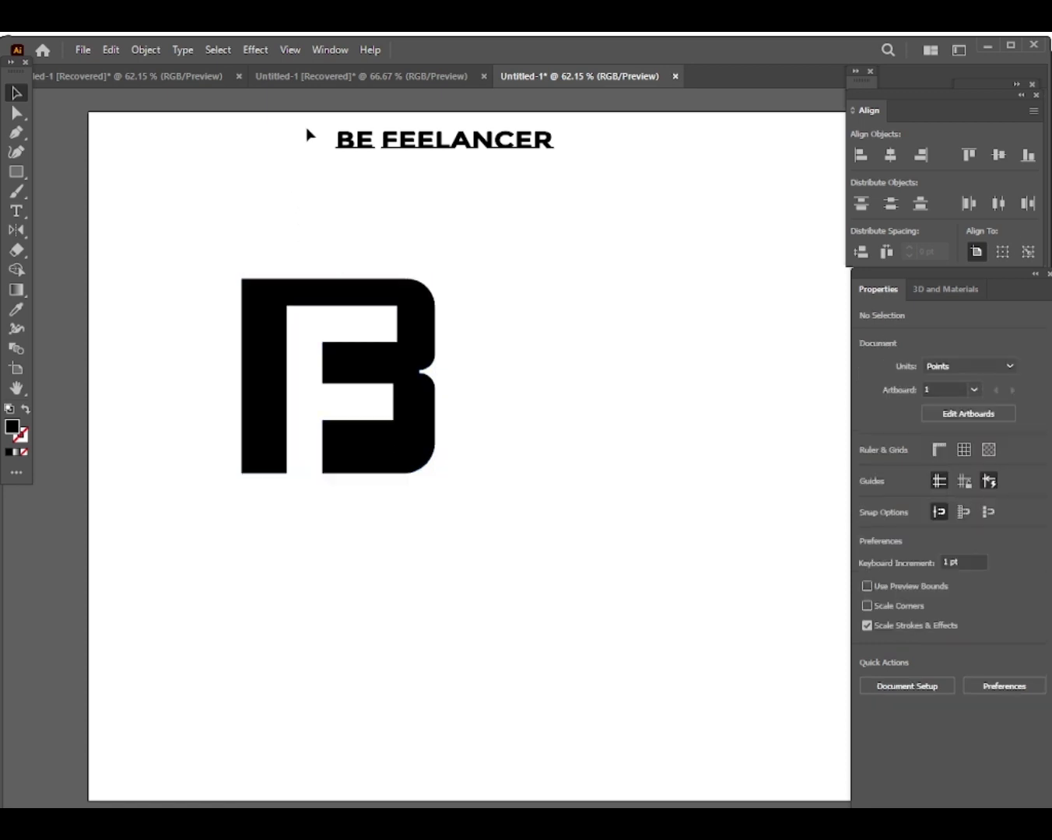
{"action": "mouse_move", "coordinate": [490, 154]}
{"action": "left_mouse_down"}
{"action": "mouse_move", "coordinate": [374, 496]}
{"action": "mouse_move", "coordinate": [441, 490]}
{"action": "left_mouse_up"}
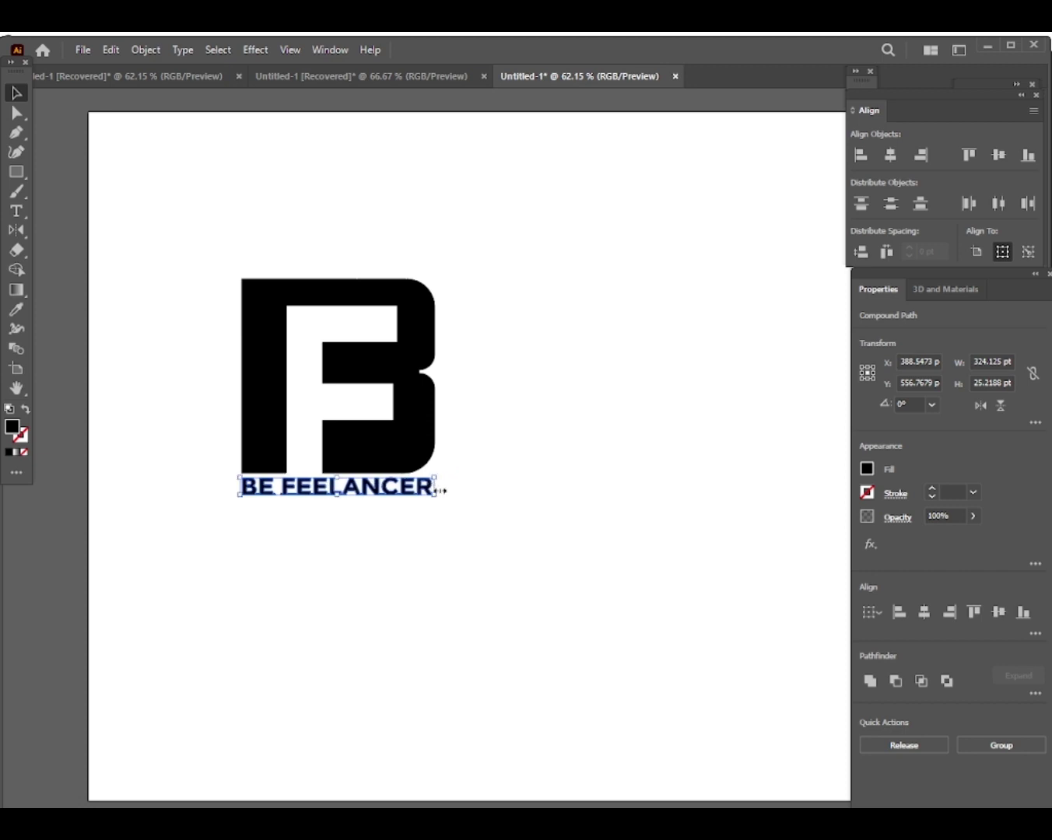
{"action": "left_click", "coordinate": [335, 466], "text": "shift"}
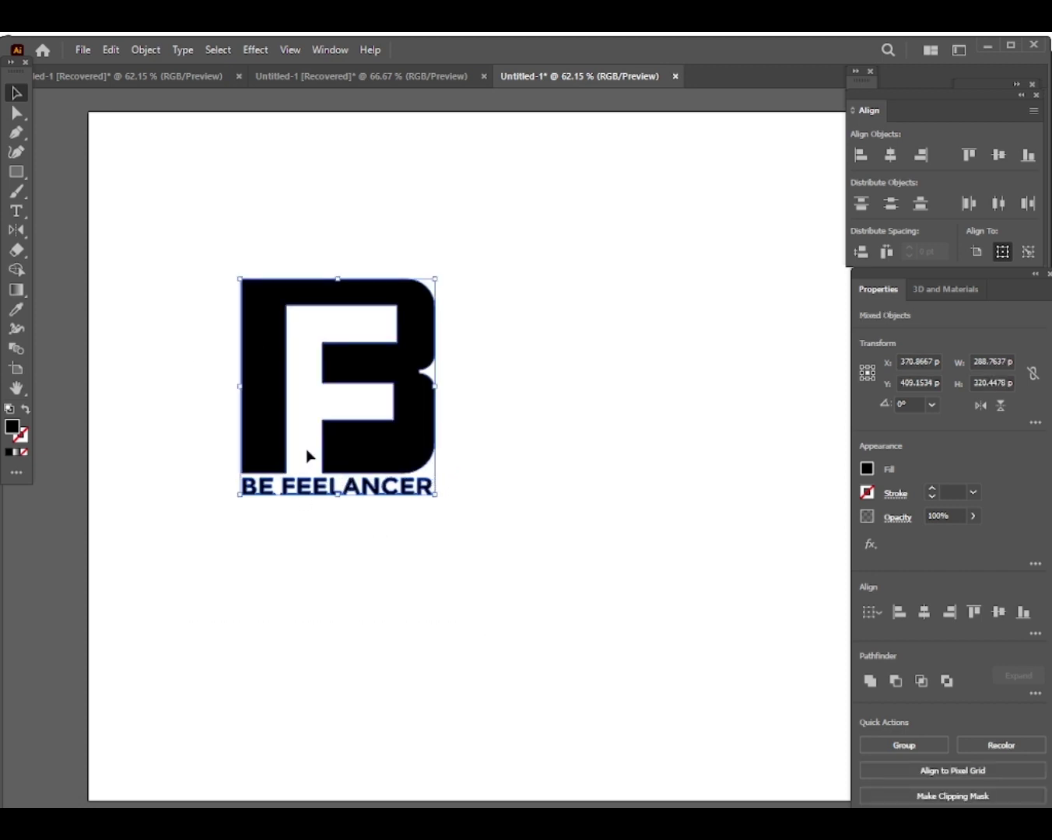
{"action": "left_click", "coordinate": [327, 466]}
{"action": "left_click_drag", "start_coordinate": [183, 242], "coordinate": [493, 629]}
{"action": "left_click_drag", "start_coordinate": [360, 459], "coordinate": [457, 462]}
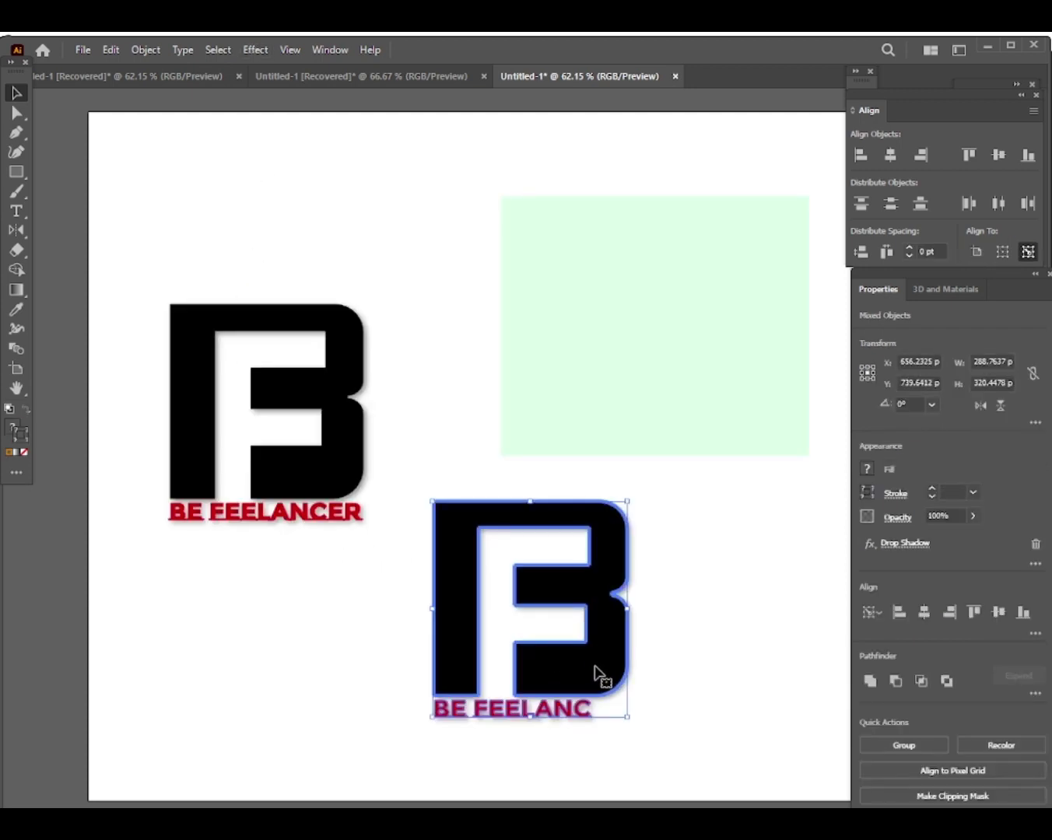
Bring the copied logo to front and set it on the pale green card.
{"action": "right_click", "coordinate": [548, 668]}
{"action": "mouse_move", "coordinate": [597, 560]}
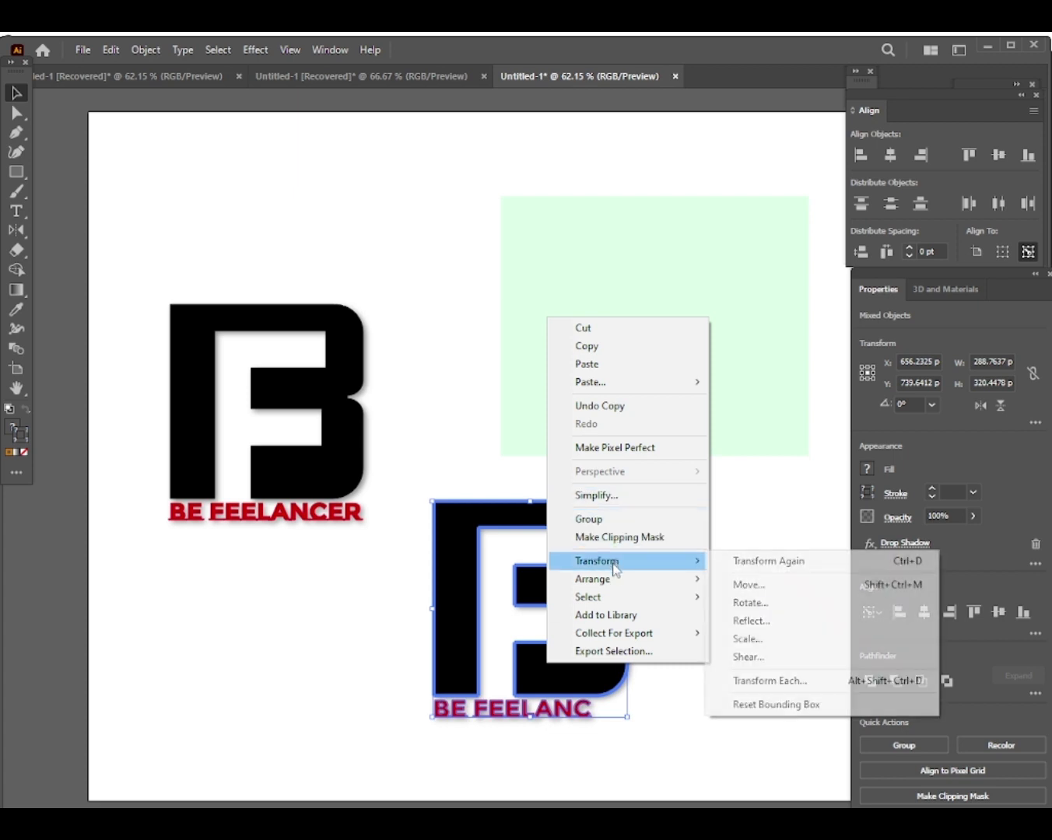
{"action": "left_click", "coordinate": [750, 582]}
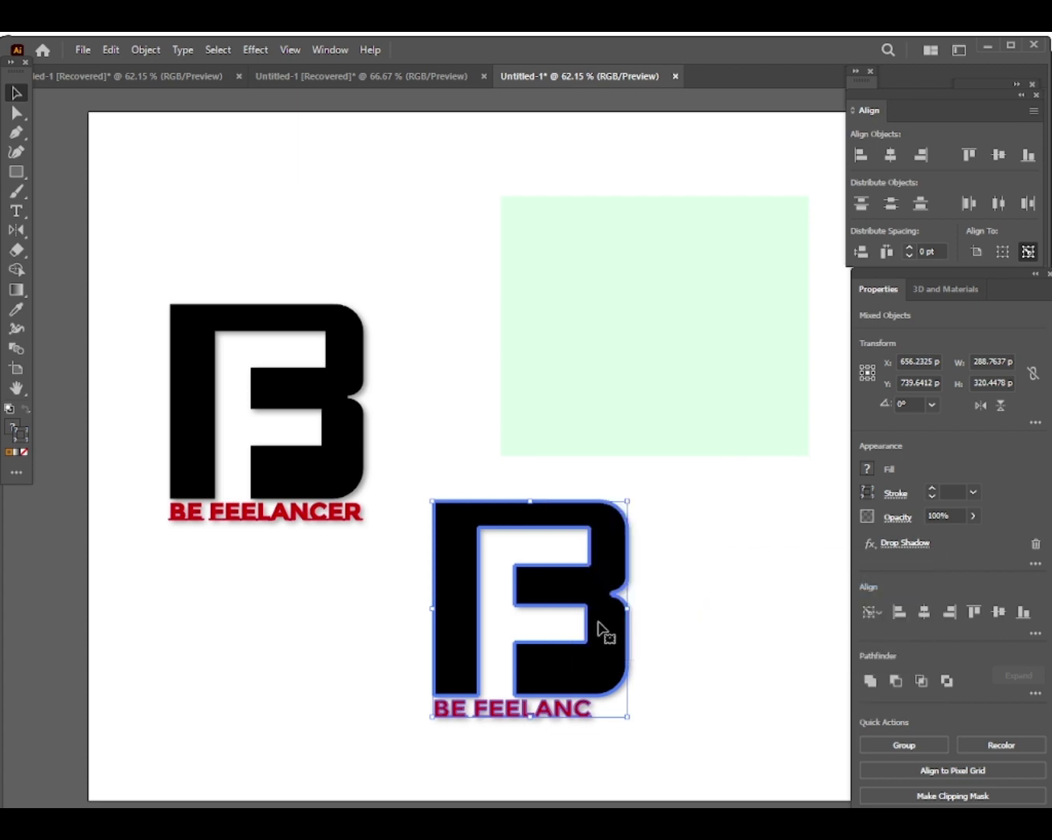
{"action": "left_click_drag", "start_coordinate": [601, 633], "coordinate": [731, 365]}
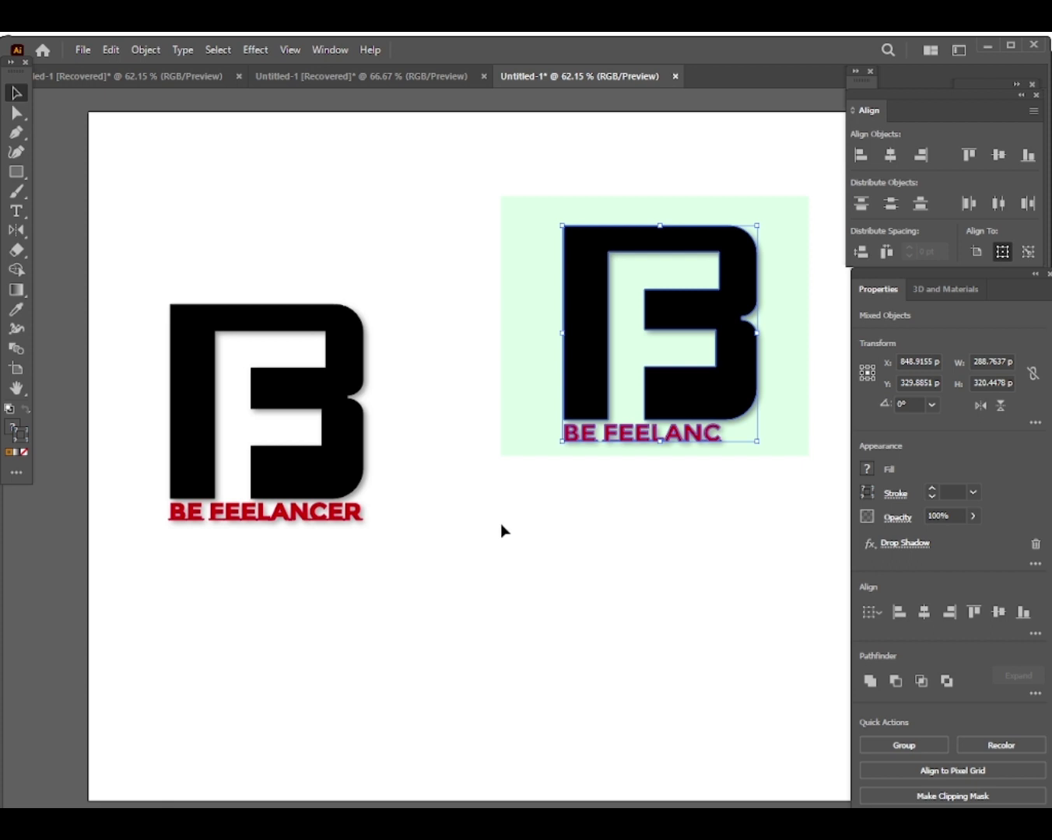
{"action": "mouse_move", "coordinate": [728, 399]}
{"action": "left_mouse_down"}
{"action": "mouse_move", "coordinate": [724, 389]}
{"action": "mouse_move", "coordinate": [731, 400]}
{"action": "left_mouse_up"}
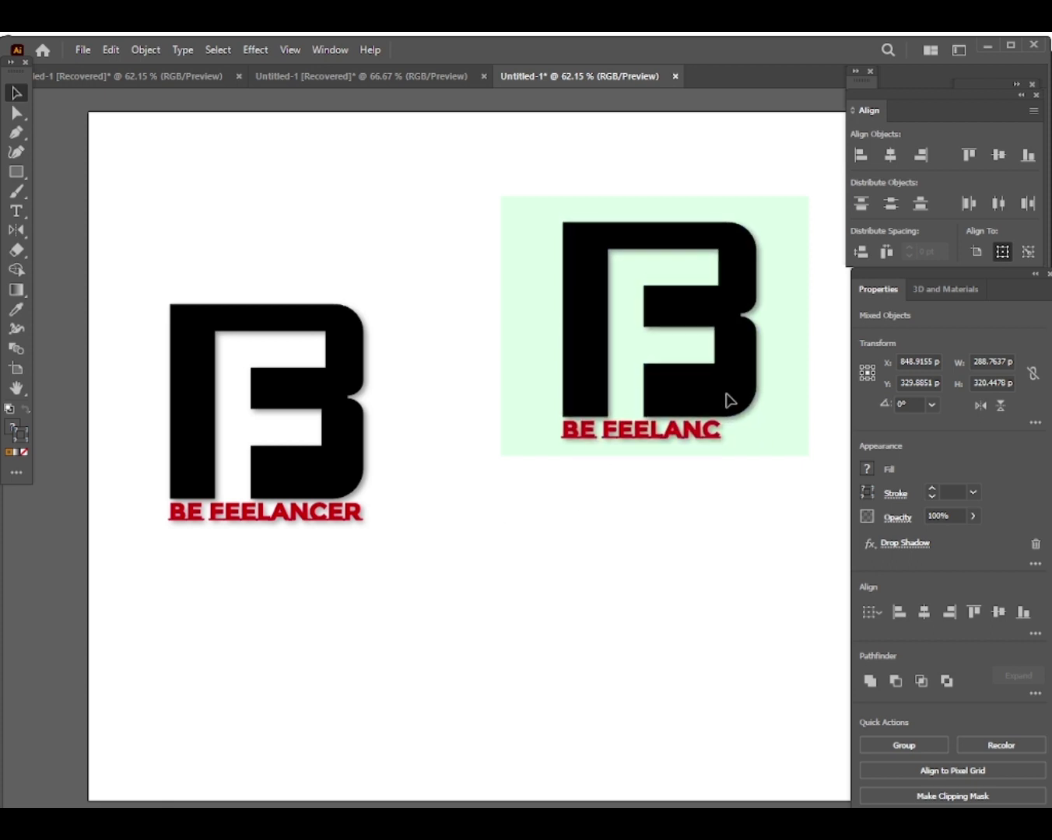
{"action": "left_click", "coordinate": [666, 552]}
{"action": "left_click", "coordinate": [626, 435]}
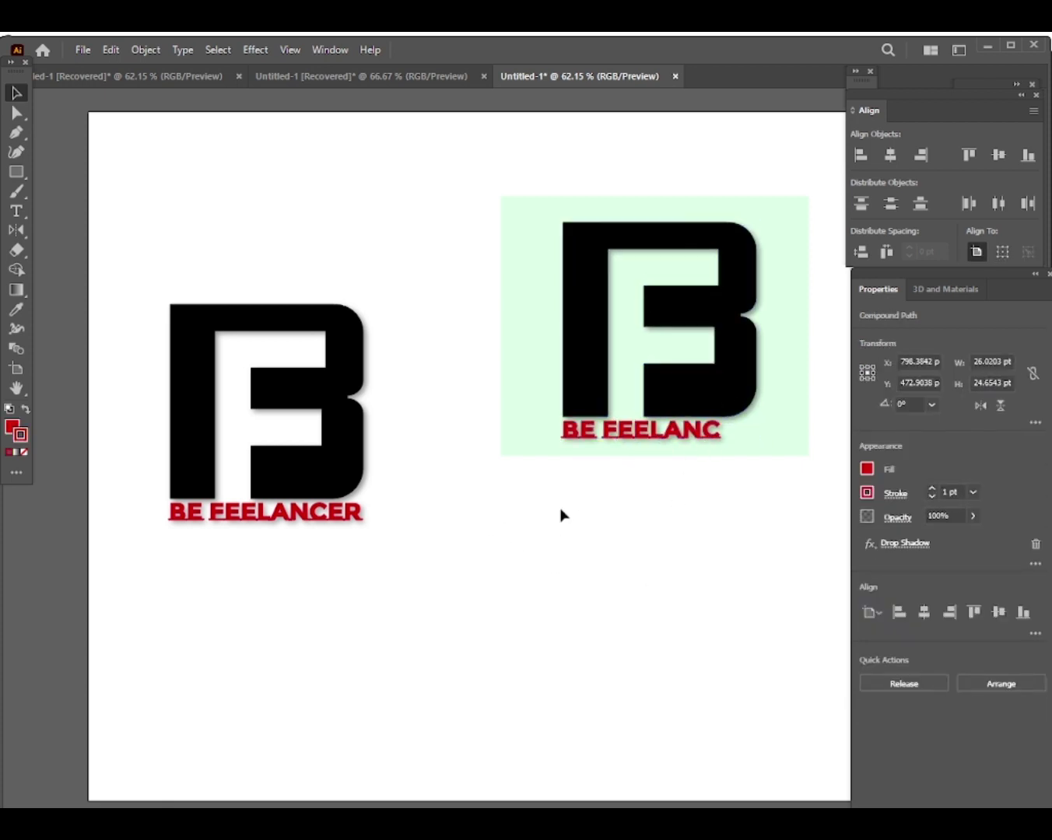
{"action": "left_click", "coordinate": [255, 49]}
Apply the drop shadow to the green card and select the right-hand cards.
{"action": "left_click", "coordinate": [465, 239]}
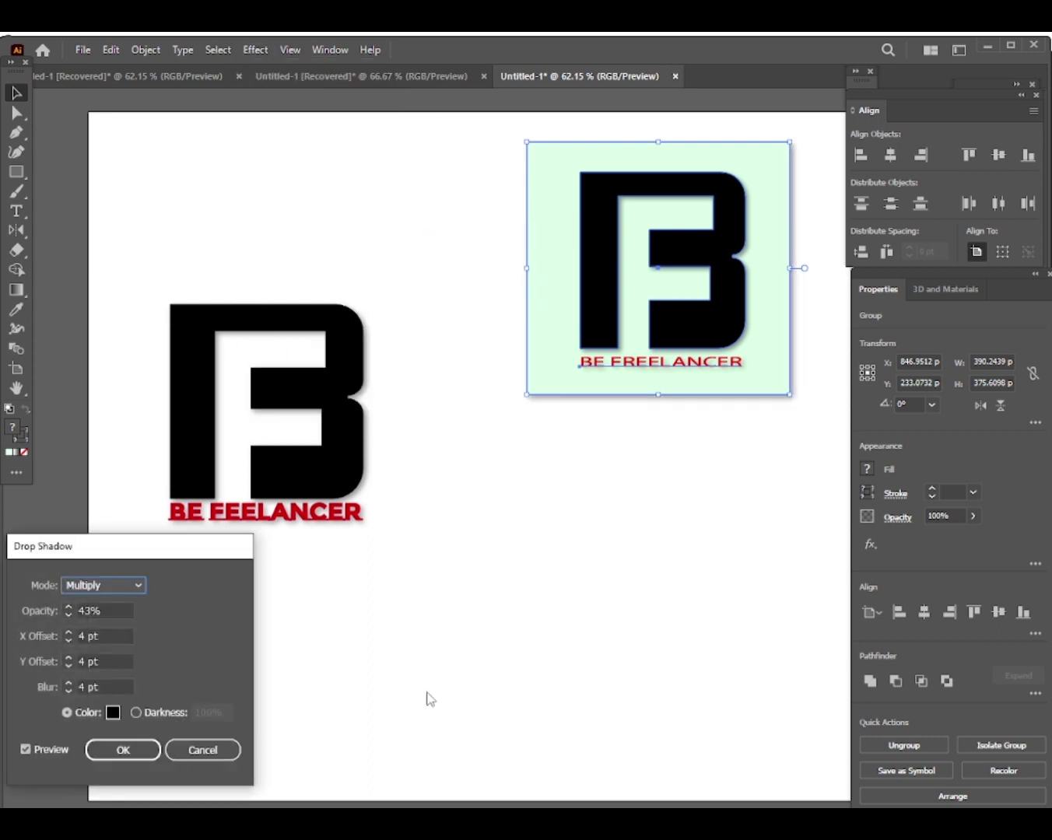
{"action": "left_click", "coordinate": [152, 755]}
{"action": "mouse_move", "coordinate": [470, 187]}
{"action": "left_mouse_down"}
{"action": "mouse_move", "coordinate": [779, 380]}
{"action": "mouse_move", "coordinate": [717, 374]}
{"action": "mouse_move", "coordinate": [681, 605]}
{"action": "left_mouse_up"}
{"action": "mouse_move", "coordinate": [454, 169]}
{"action": "left_mouse_down"}
{"action": "mouse_move", "coordinate": [763, 679]}
{"action": "mouse_move", "coordinate": [791, 666]}
{"action": "mouse_move", "coordinate": [738, 501]}
{"action": "left_mouse_up"}
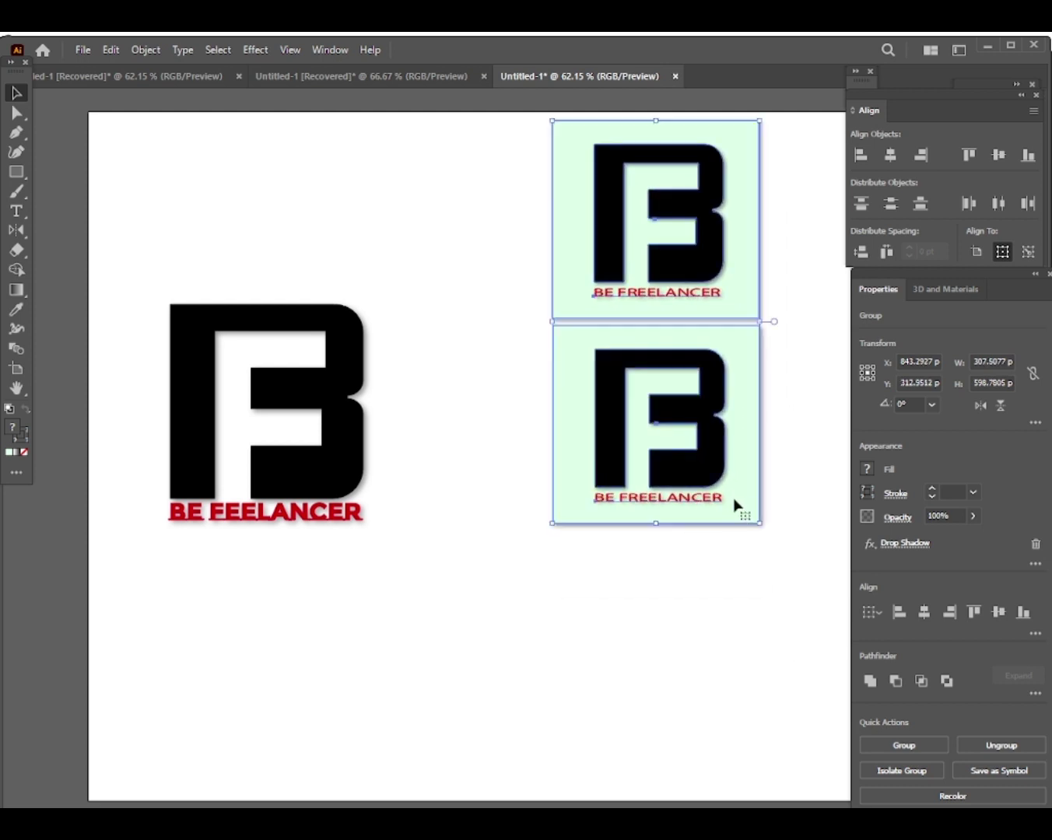
Duplicate the bottom card directly below to make a third card in the column.
{"action": "left_click", "coordinate": [624, 618]}
{"action": "left_click", "coordinate": [679, 501]}
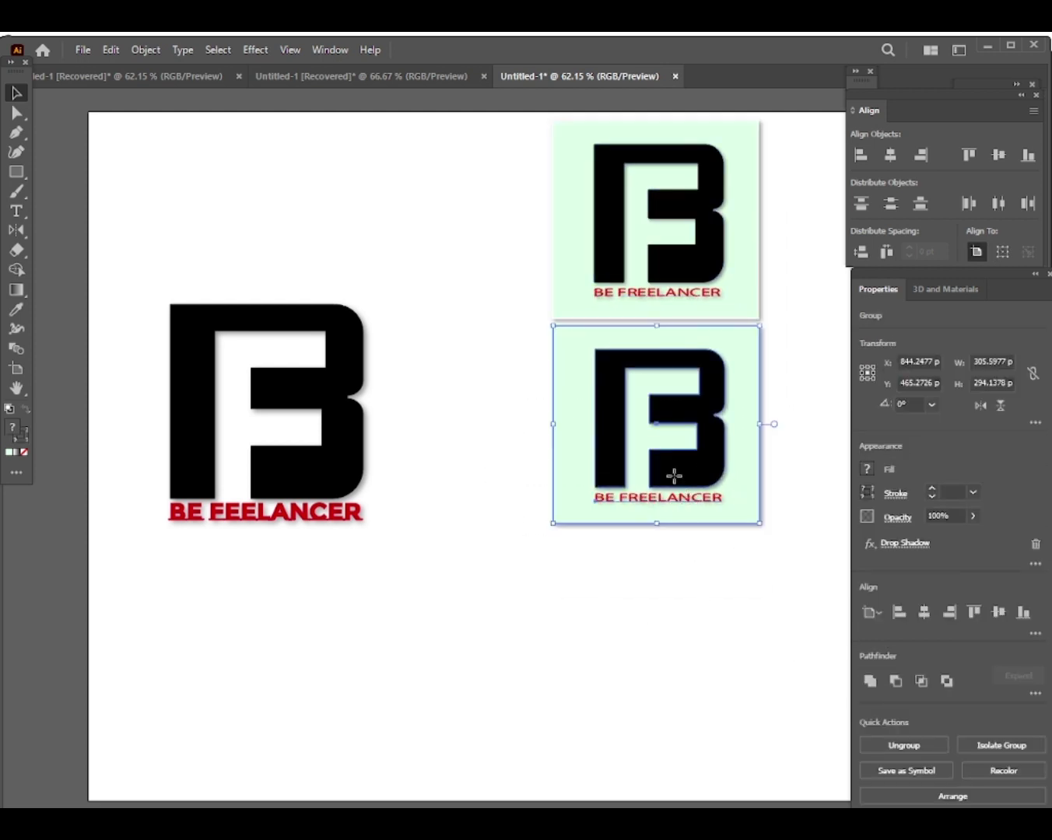
{"action": "left_click_drag", "start_coordinate": [675, 475], "coordinate": [674, 687]}
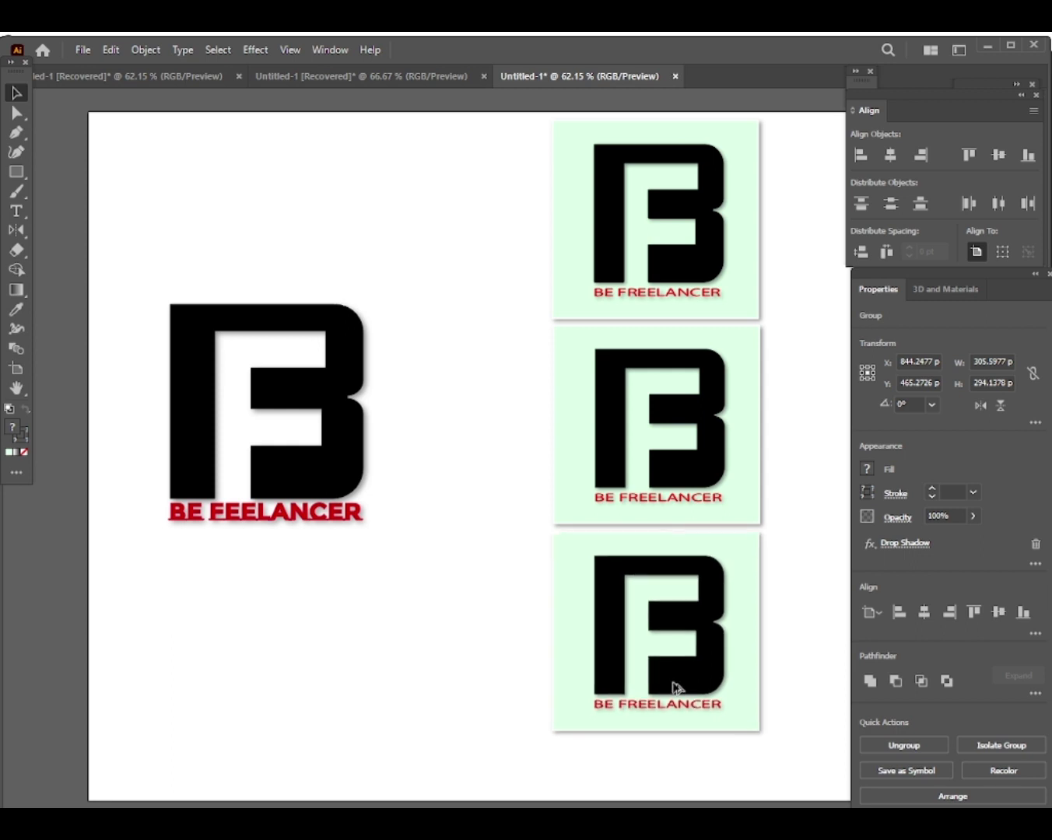
Ungroup the middle logo card and check the bottom logo's options.
{"action": "left_click", "coordinate": [445, 712]}
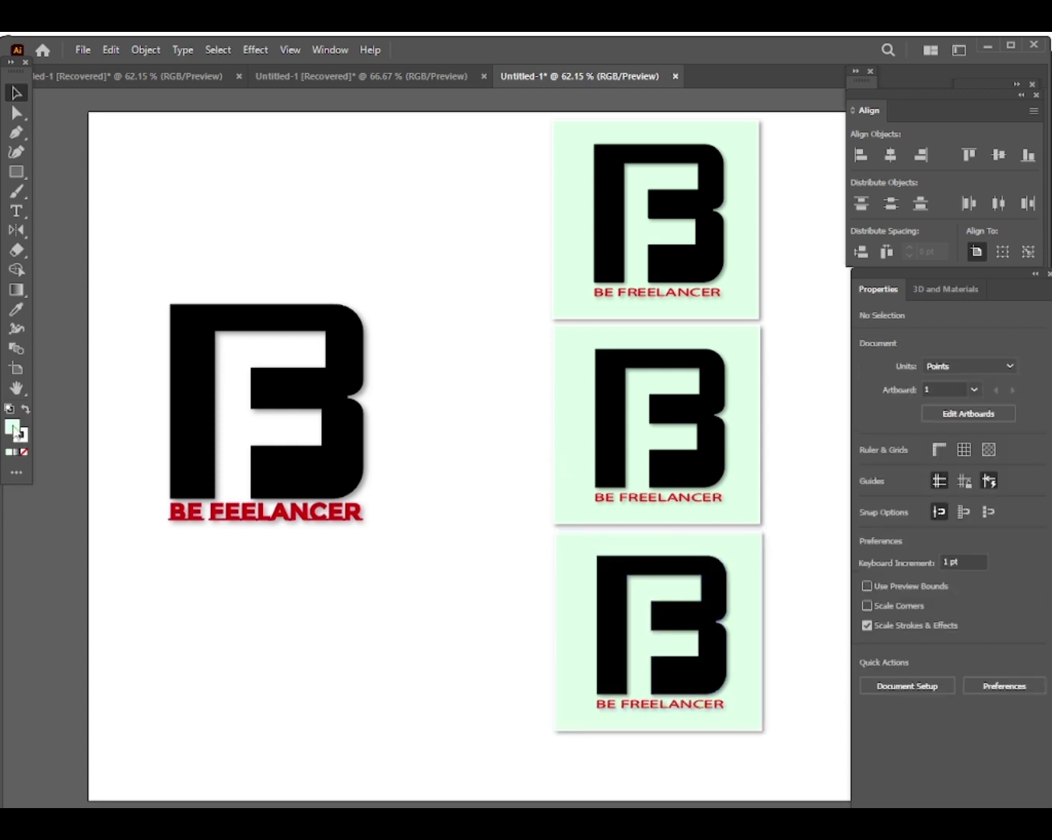
{"action": "left_click", "coordinate": [591, 487]}
{"action": "right_click", "coordinate": [588, 483]}
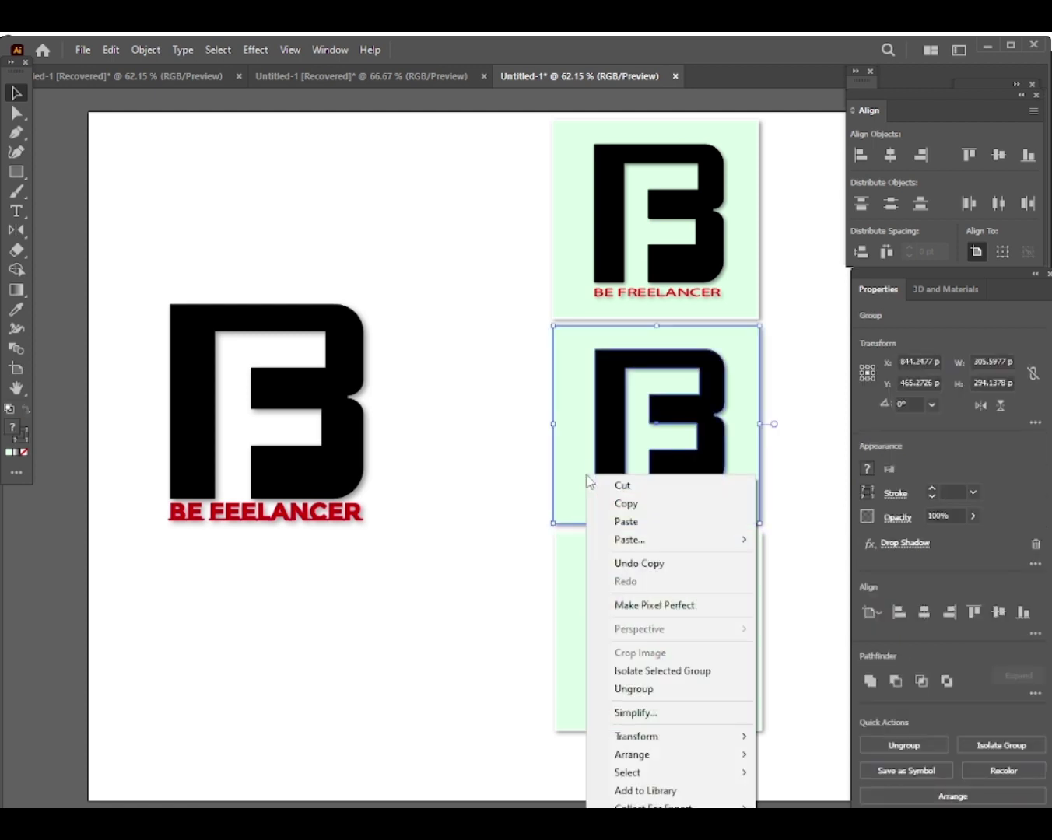
{"action": "left_click", "coordinate": [622, 689]}
{"action": "left_click", "coordinate": [509, 545]}
{"action": "left_click", "coordinate": [562, 570]}
{"action": "right_click", "coordinate": [562, 570]}
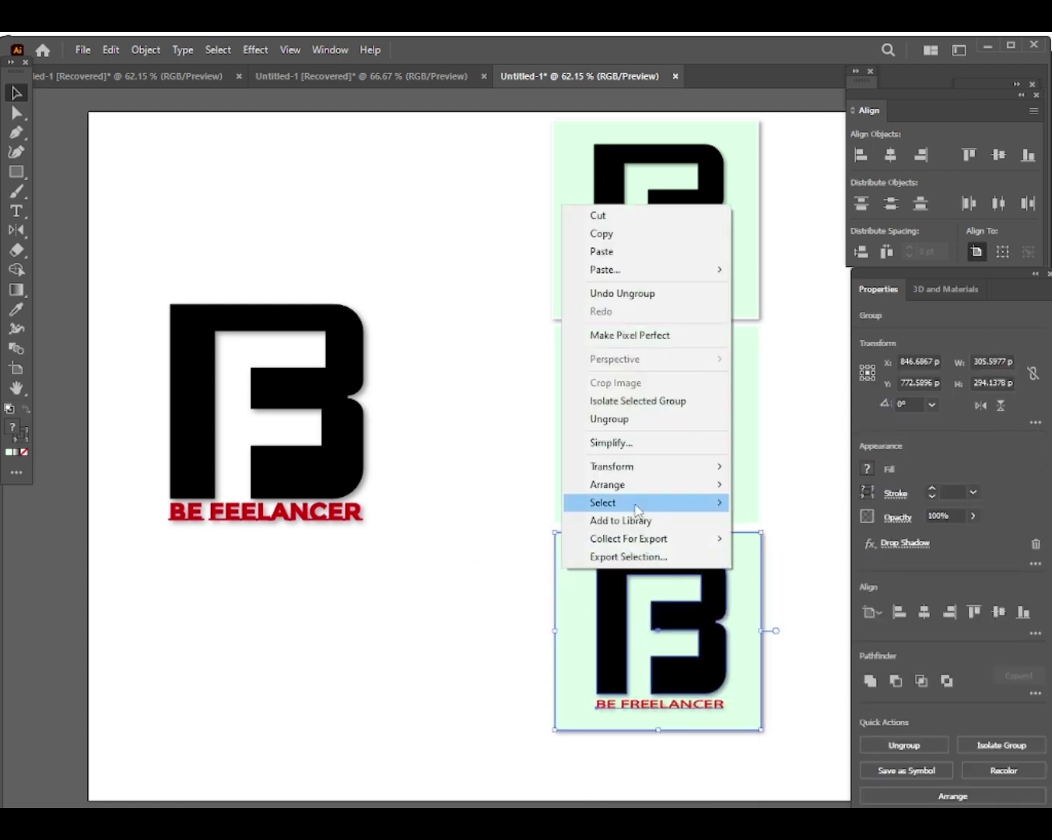
{"action": "left_click", "coordinate": [481, 556]}
Fill the middle card's background rectangle pale yellow.
{"action": "left_click", "coordinate": [565, 417]}
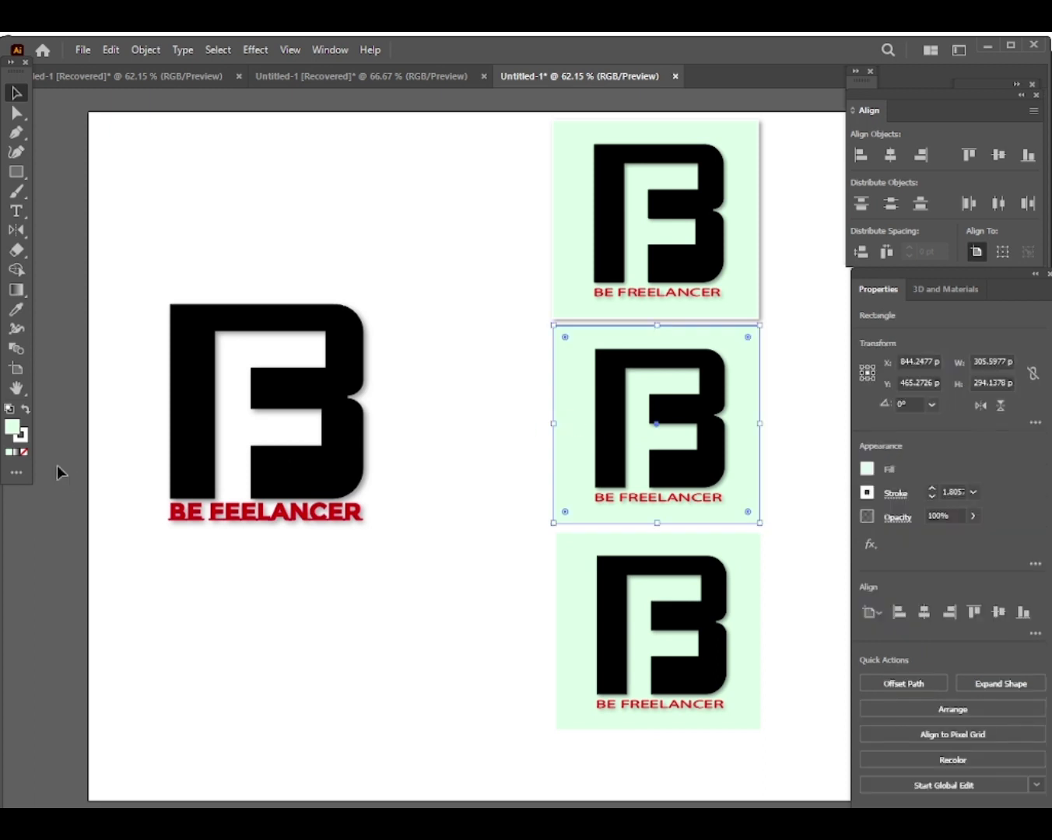
{"action": "double_click", "coordinate": [14, 429]}
{"action": "left_click_drag", "start_coordinate": [701, 364], "coordinate": [657, 383]}
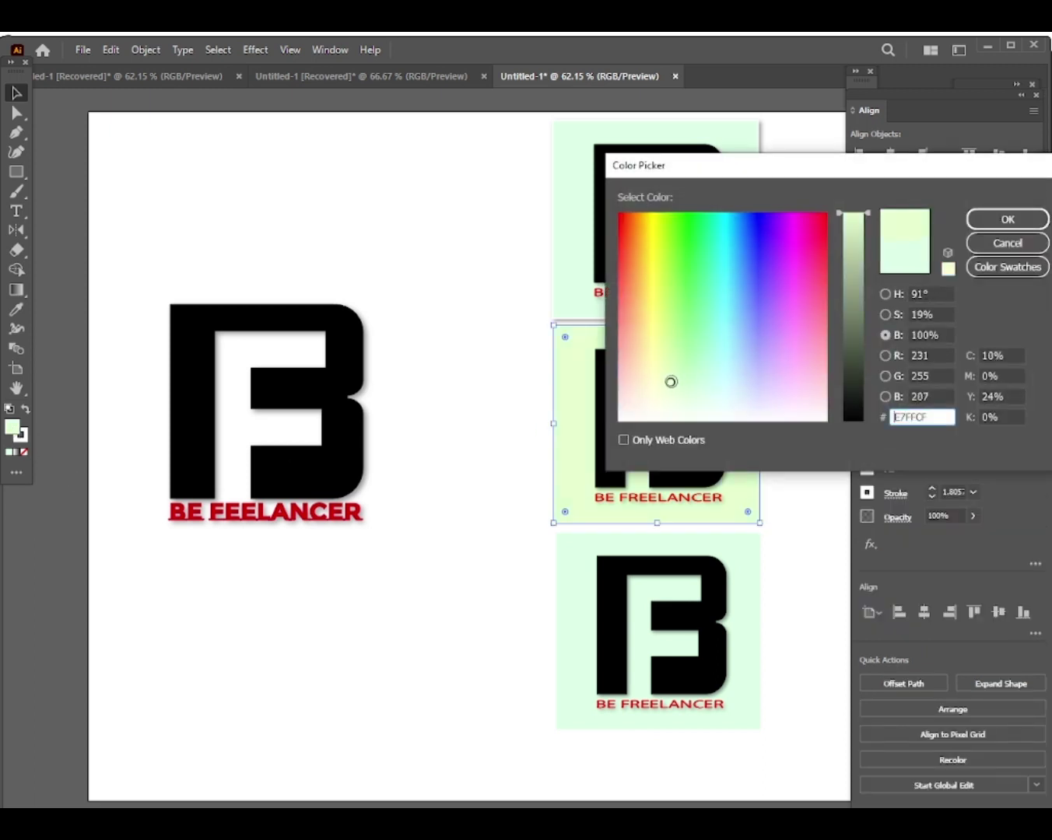
{"action": "left_click", "coordinate": [1003, 219]}
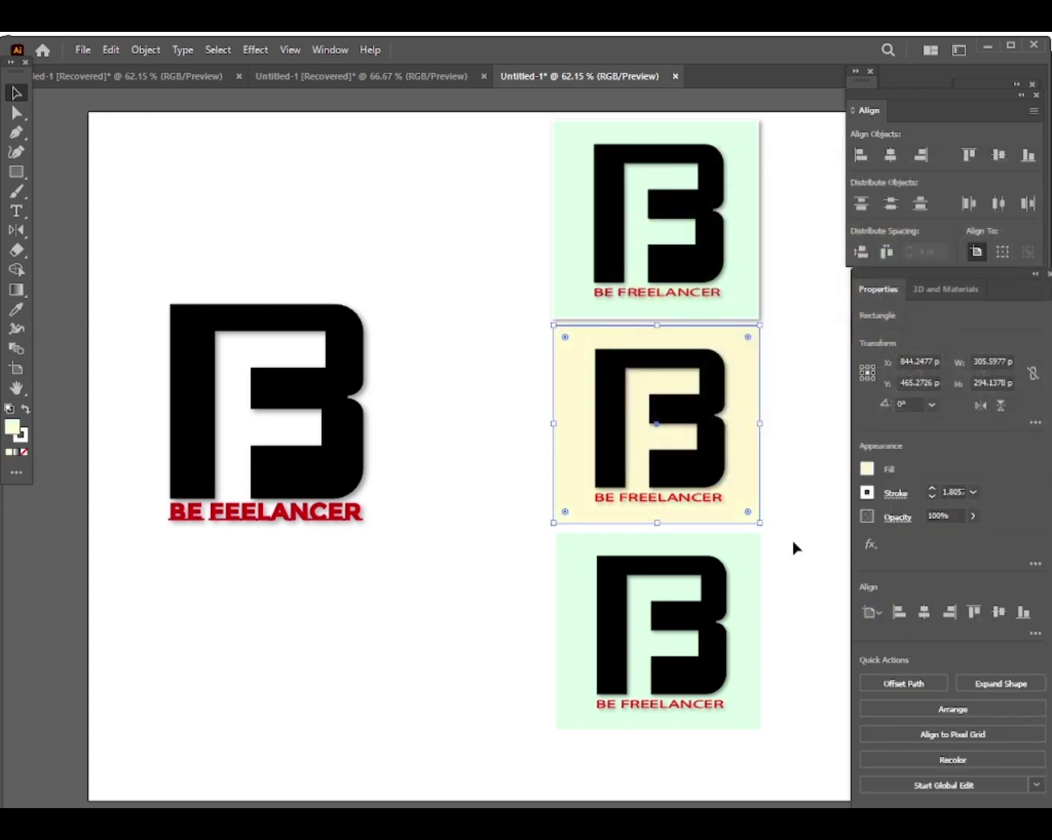
Fill the bottom card's background pale pink and select both tinted cards.
{"action": "left_click", "coordinate": [567, 627]}
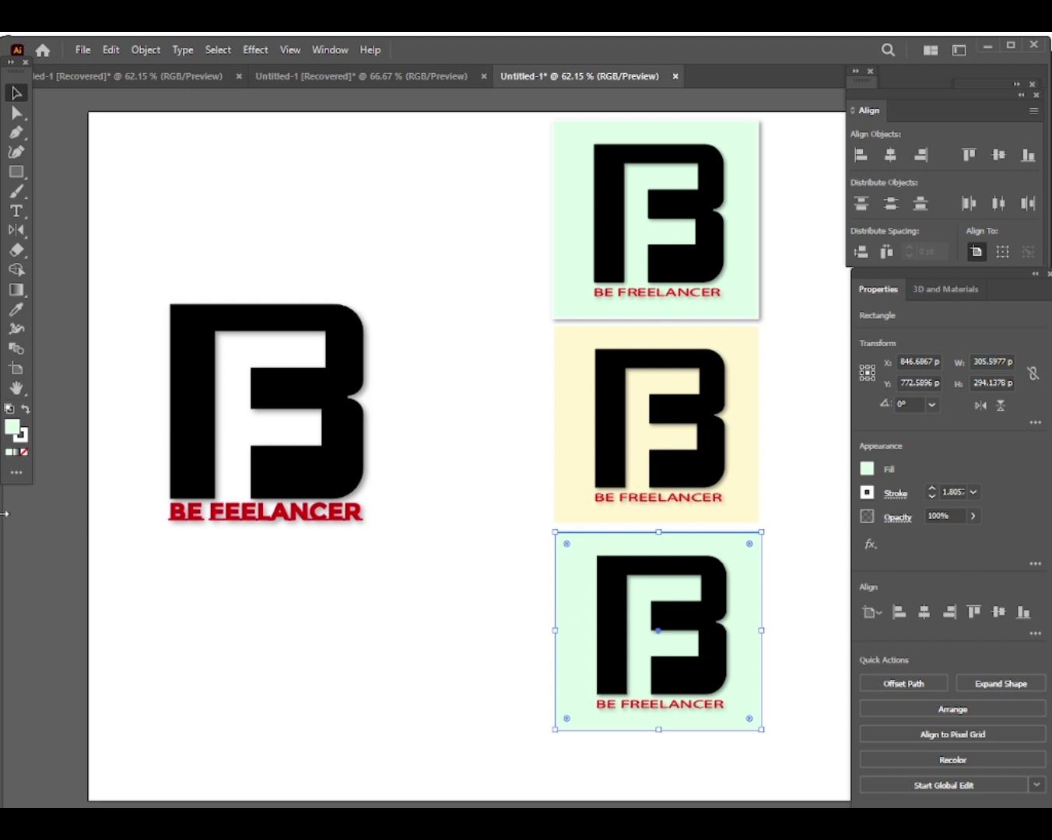
{"action": "double_click", "coordinate": [13, 430]}
{"action": "mouse_move", "coordinate": [697, 395]}
{"action": "left_mouse_down"}
{"action": "mouse_move", "coordinate": [756, 371]}
{"action": "mouse_move", "coordinate": [781, 378]}
{"action": "left_mouse_up"}
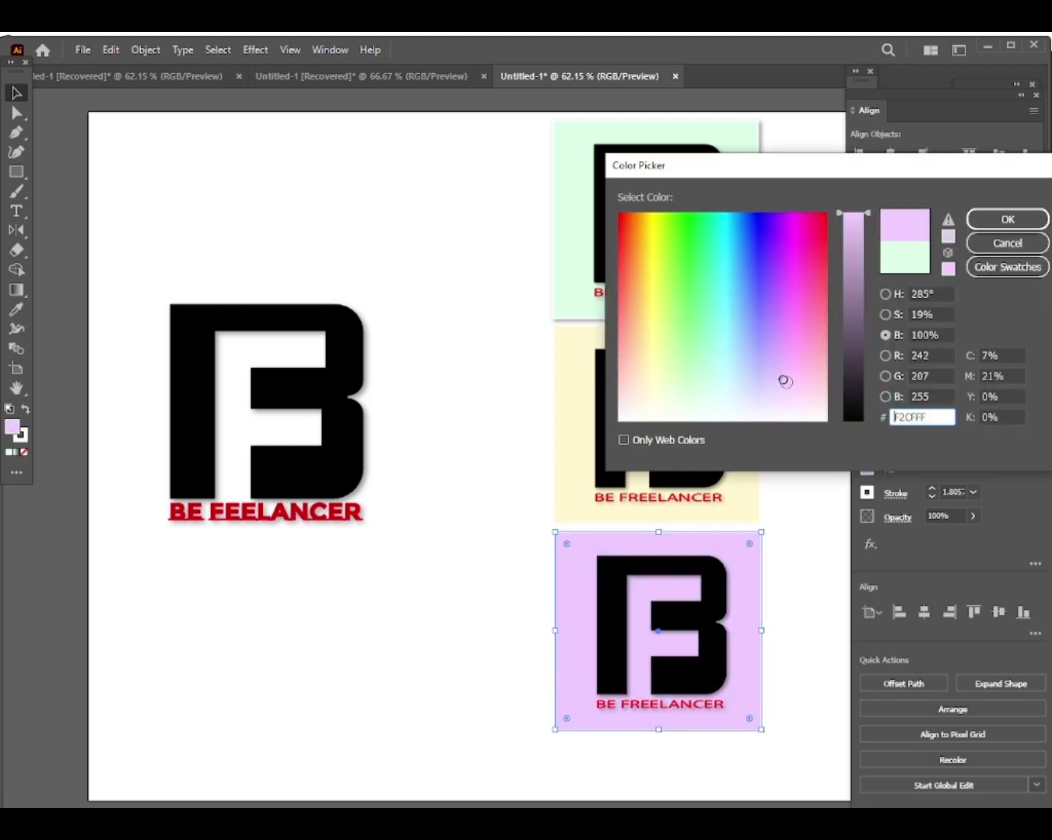
{"action": "left_click", "coordinate": [1003, 219]}
{"action": "left_click", "coordinate": [483, 431]}
{"action": "left_click_drag", "start_coordinate": [488, 419], "coordinate": [573, 634]}
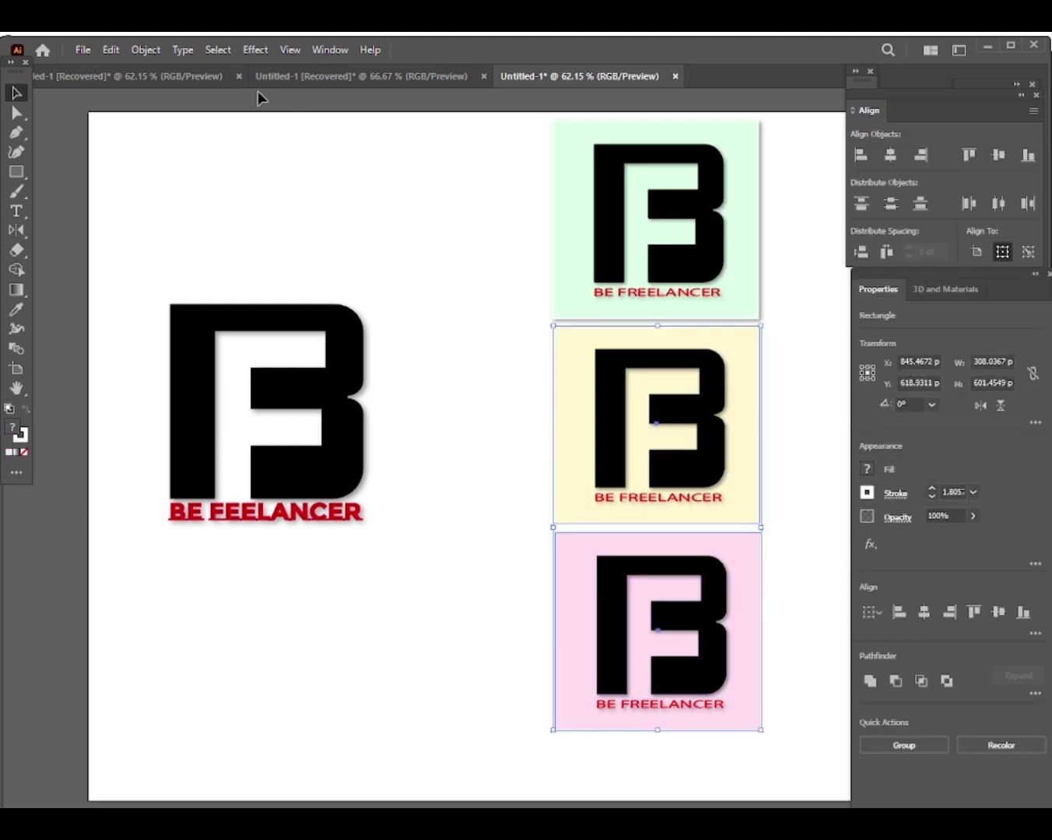
Apply a default drop shadow to both the yellow and pink cards.
{"action": "left_click", "coordinate": [247, 54]}
{"action": "mouse_move", "coordinate": [278, 235]}
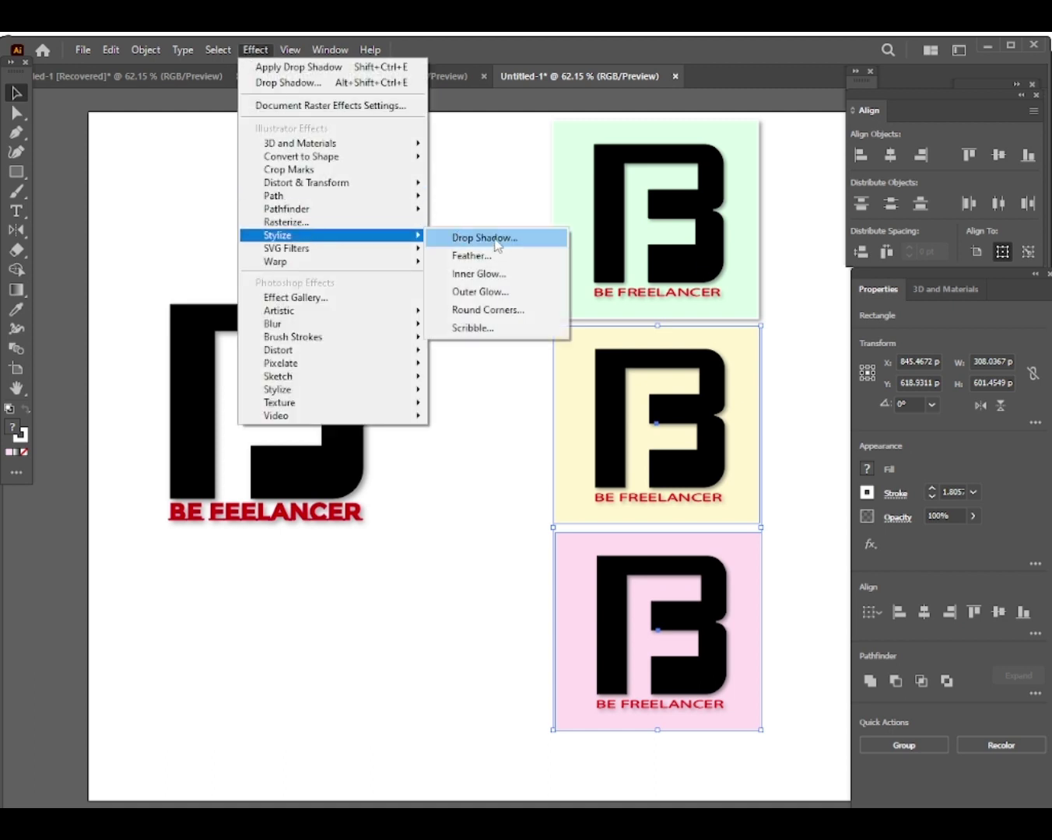
{"action": "left_click", "coordinate": [484, 238]}
{"action": "left_click", "coordinate": [123, 749]}
{"action": "left_click", "coordinate": [172, 204]}
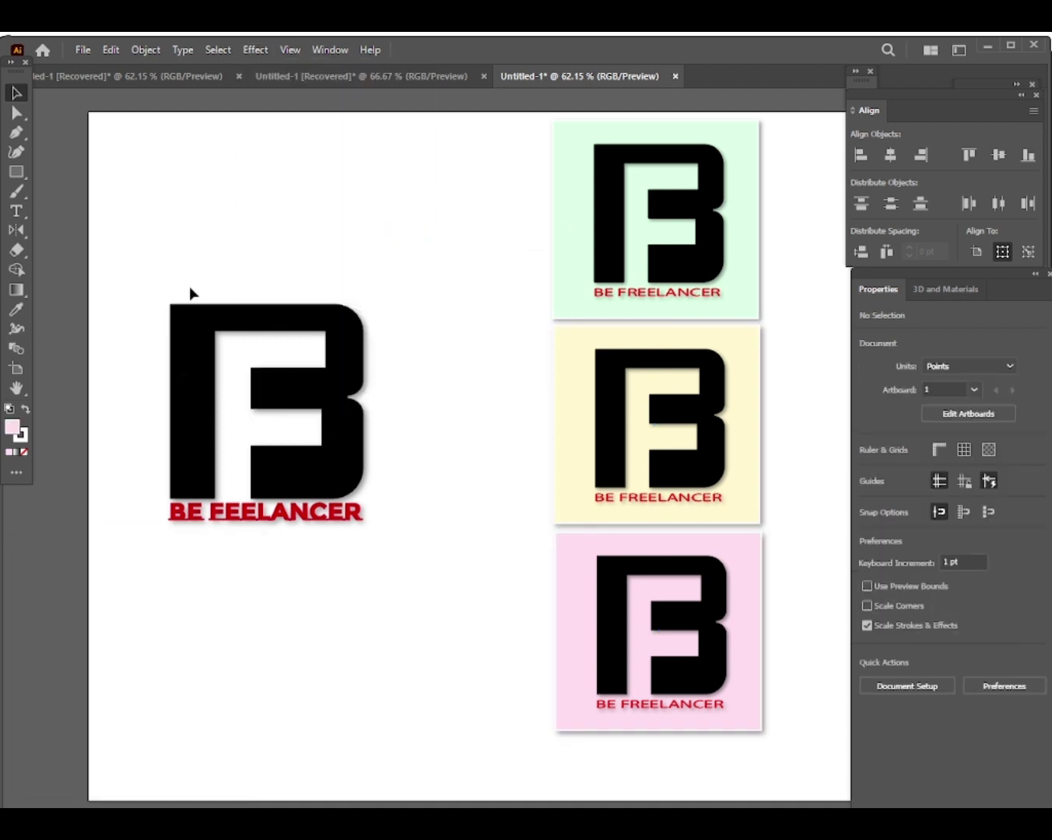
Ungroup the logo on the yellow card.
{"action": "left_click", "coordinate": [638, 710]}
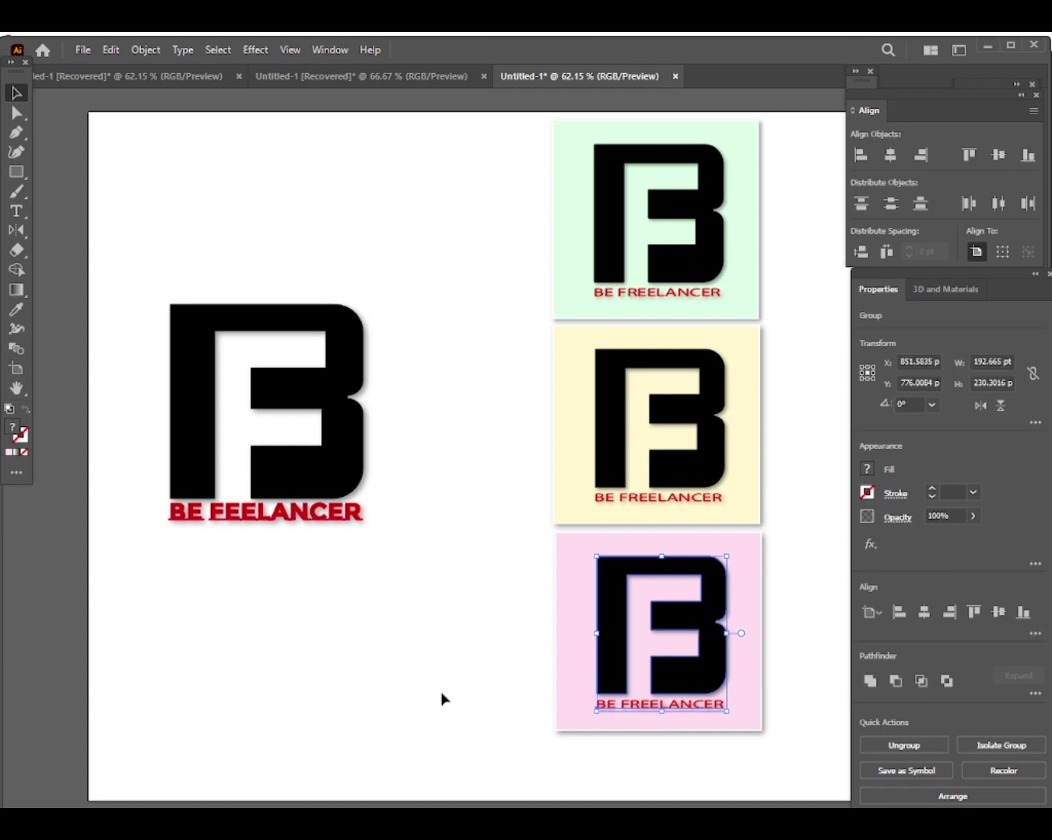
{"action": "left_click", "coordinate": [446, 668]}
{"action": "left_click_drag", "start_coordinate": [144, 230], "coordinate": [405, 621]}
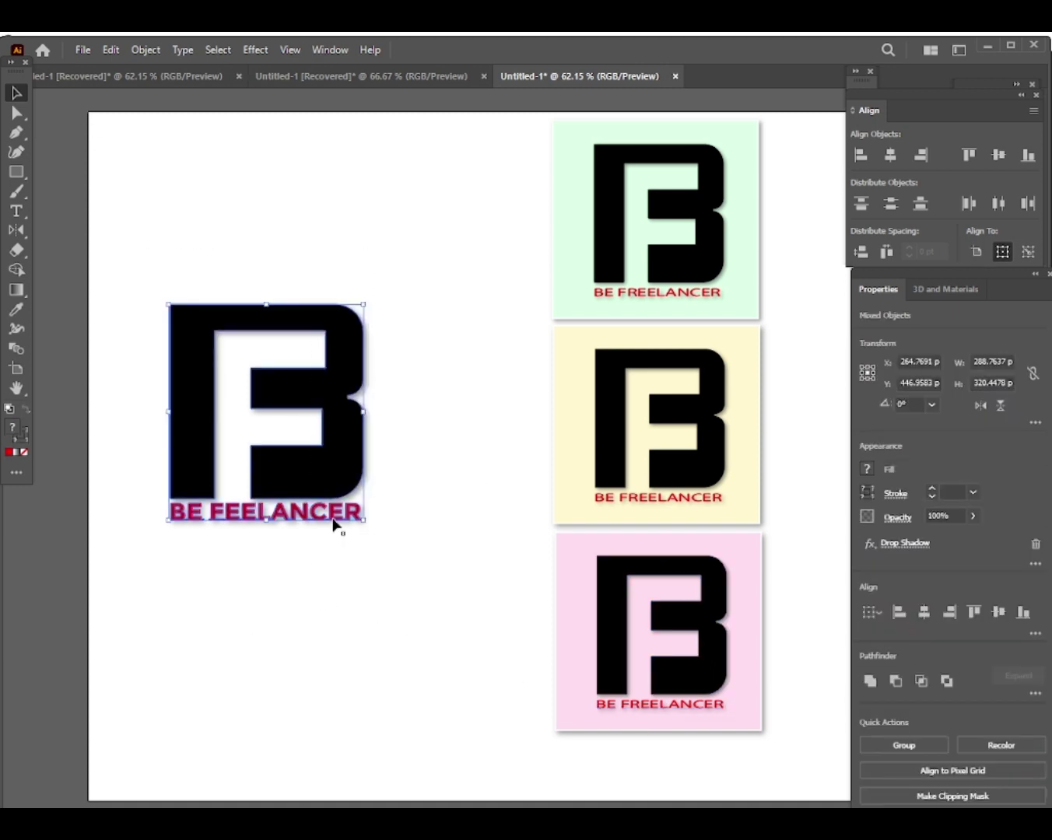
{"action": "left_click", "coordinate": [622, 499]}
{"action": "left_click", "coordinate": [514, 523]}
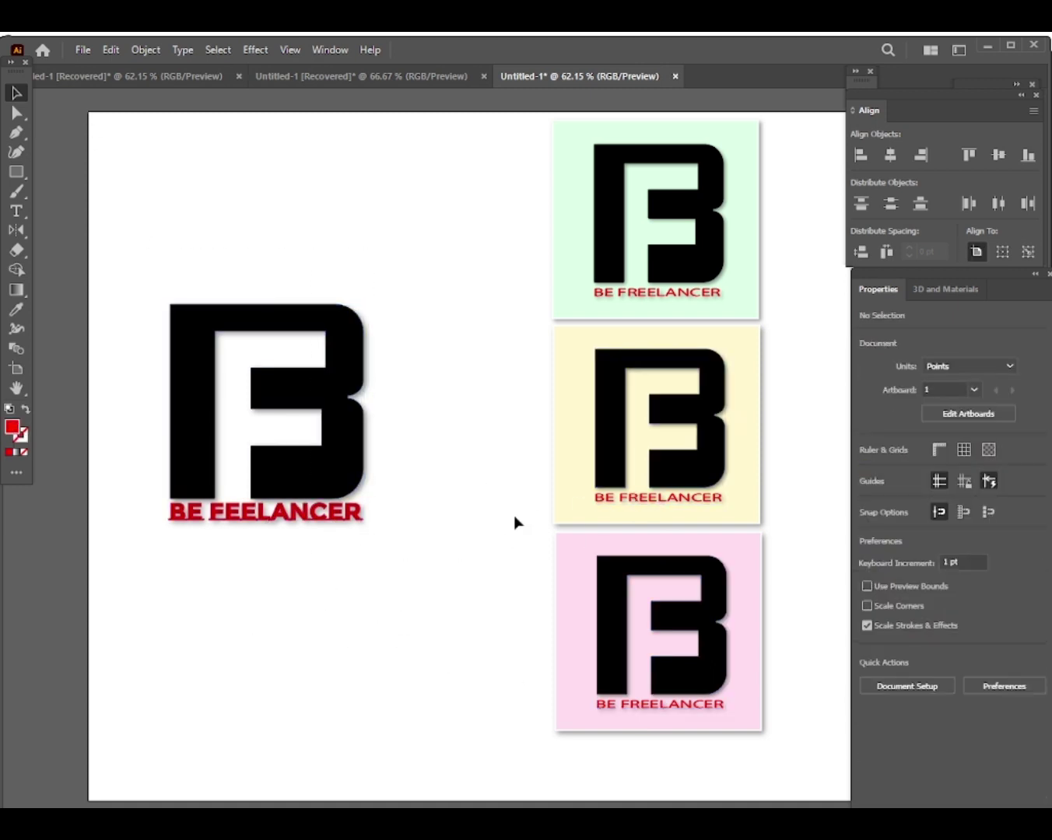
{"action": "right_click", "coordinate": [642, 504]}
{"action": "left_click", "coordinate": [714, 347]}
Make the left tagline read BE FREELANCER and enlarge the left logo, shifting it down-right.
{"action": "left_click", "coordinate": [409, 548]}
{"action": "left_click", "coordinate": [668, 503]}
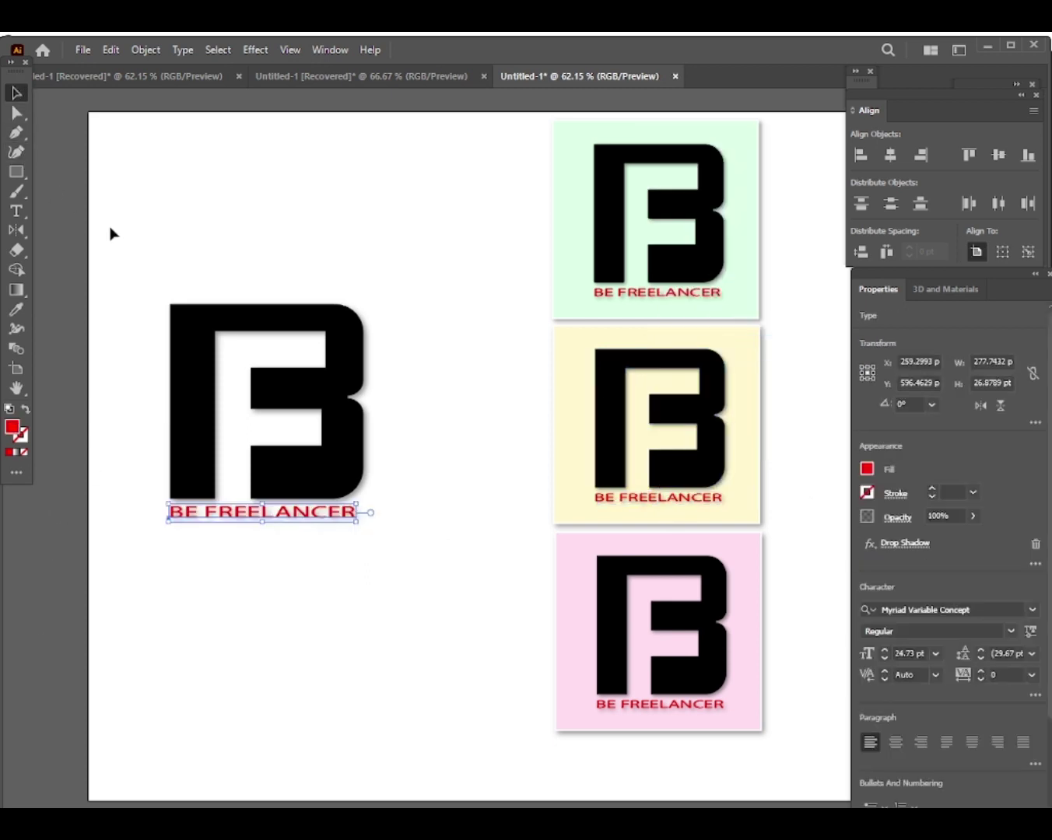
{"action": "mouse_move", "coordinate": [135, 233]}
{"action": "left_mouse_down"}
{"action": "mouse_move", "coordinate": [340, 539]}
{"action": "mouse_move", "coordinate": [369, 528]}
{"action": "mouse_move", "coordinate": [431, 606]}
{"action": "left_mouse_up"}
{"action": "left_click_drag", "start_coordinate": [376, 553], "coordinate": [420, 575]}
{"action": "left_click", "coordinate": [332, 698]}
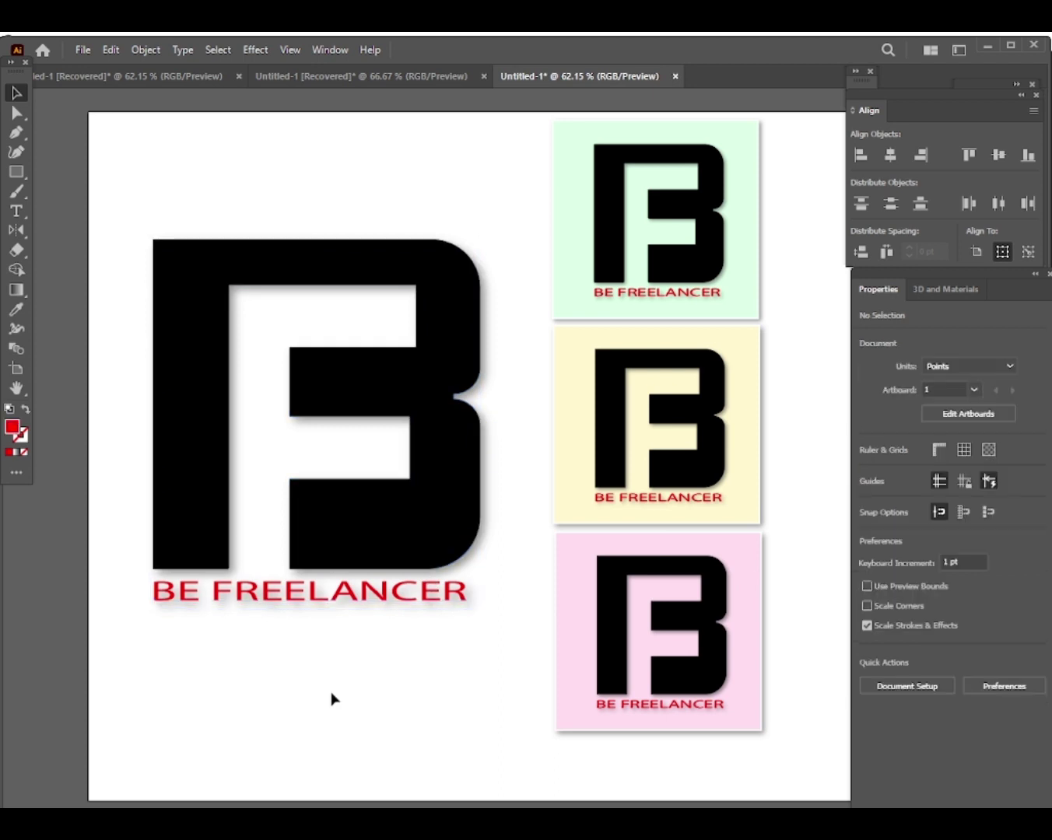
{"action": "left_click", "coordinate": [16, 171]}
Draw a large rectangle over the left logo and send it behind the logo.
{"action": "left_click_drag", "start_coordinate": [115, 181], "coordinate": [531, 666]}
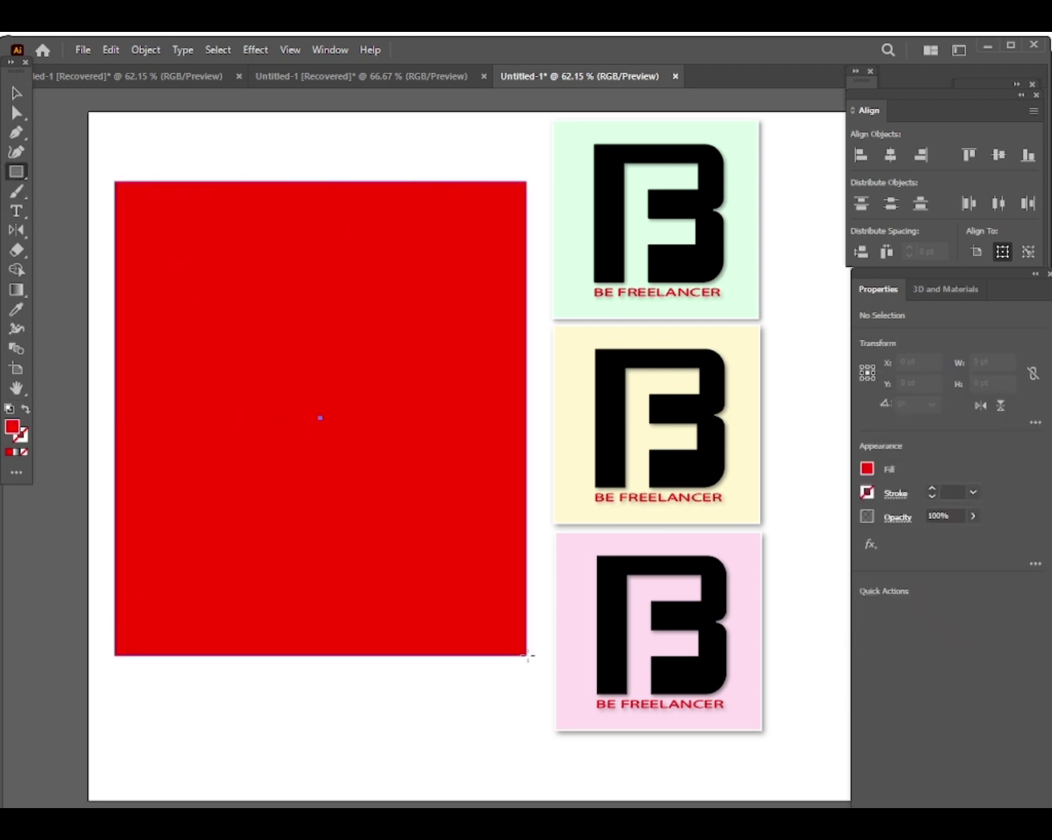
{"action": "right_click", "coordinate": [282, 297]}
{"action": "mouse_move", "coordinate": [327, 672]}
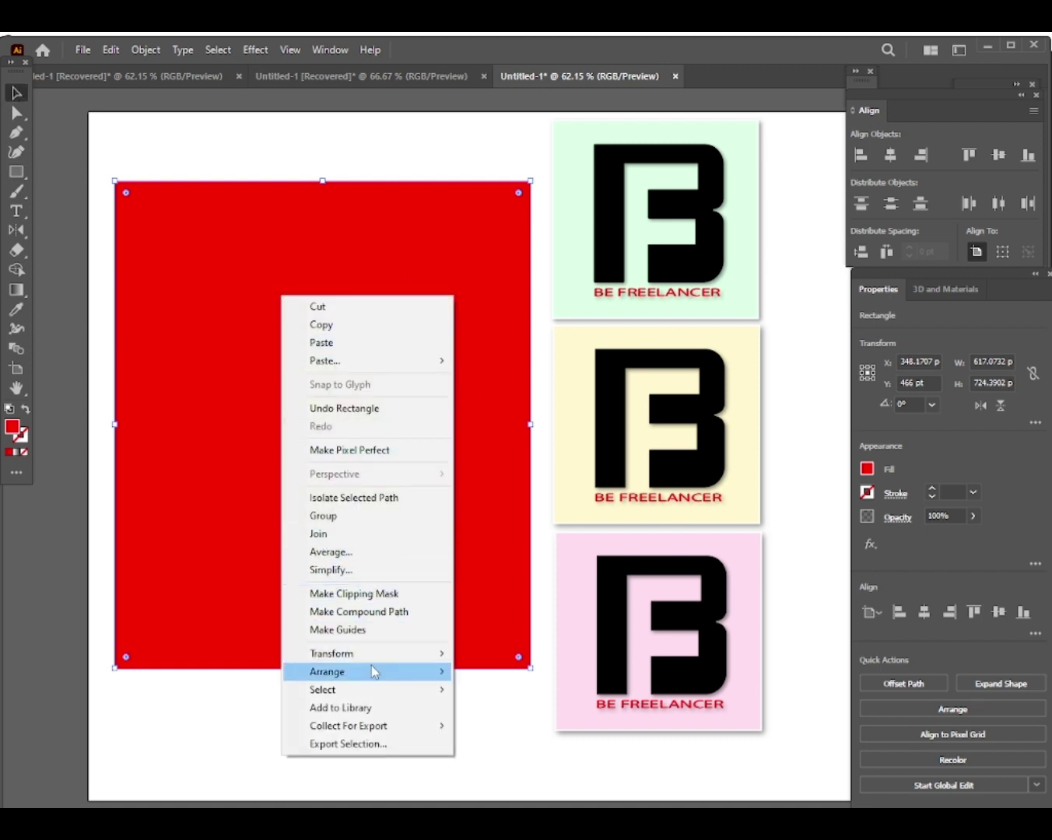
{"action": "left_click", "coordinate": [506, 725]}
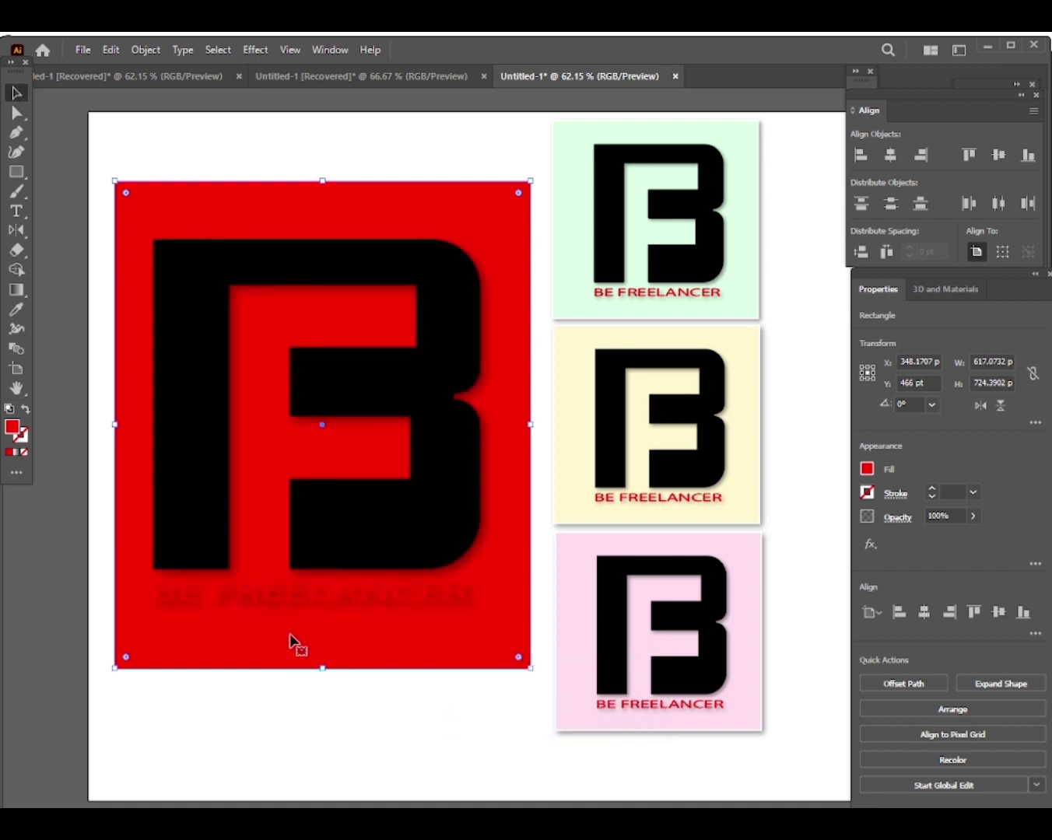
Fill the new rectangle with a very pale lavender.
{"action": "double_click", "coordinate": [13, 433]}
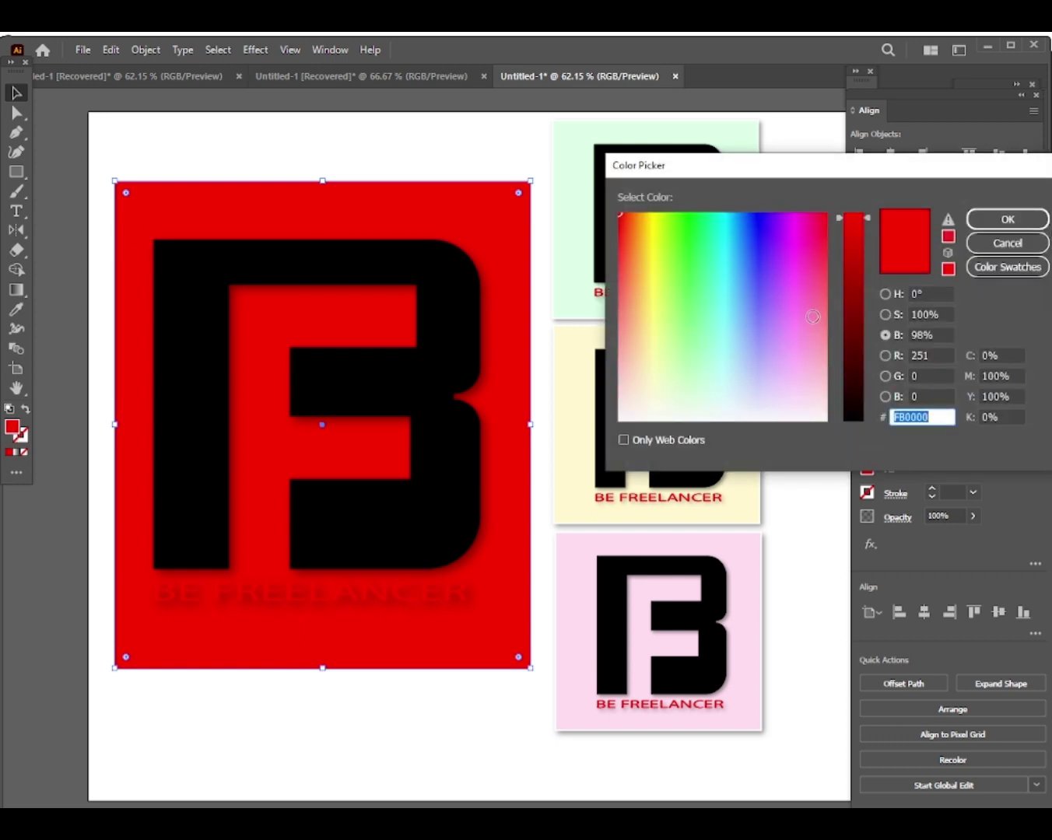
{"action": "mouse_move", "coordinate": [812, 315]}
{"action": "left_mouse_down"}
{"action": "mouse_move", "coordinate": [773, 375]}
{"action": "mouse_move", "coordinate": [739, 347]}
{"action": "mouse_move", "coordinate": [683, 399]}
{"action": "mouse_move", "coordinate": [667, 392]}
{"action": "mouse_move", "coordinate": [634, 324]}
{"action": "mouse_move", "coordinate": [638, 358]}
{"action": "mouse_move", "coordinate": [620, 408]}
{"action": "mouse_move", "coordinate": [627, 360]}
{"action": "mouse_move", "coordinate": [789, 411]}
{"action": "left_mouse_up"}
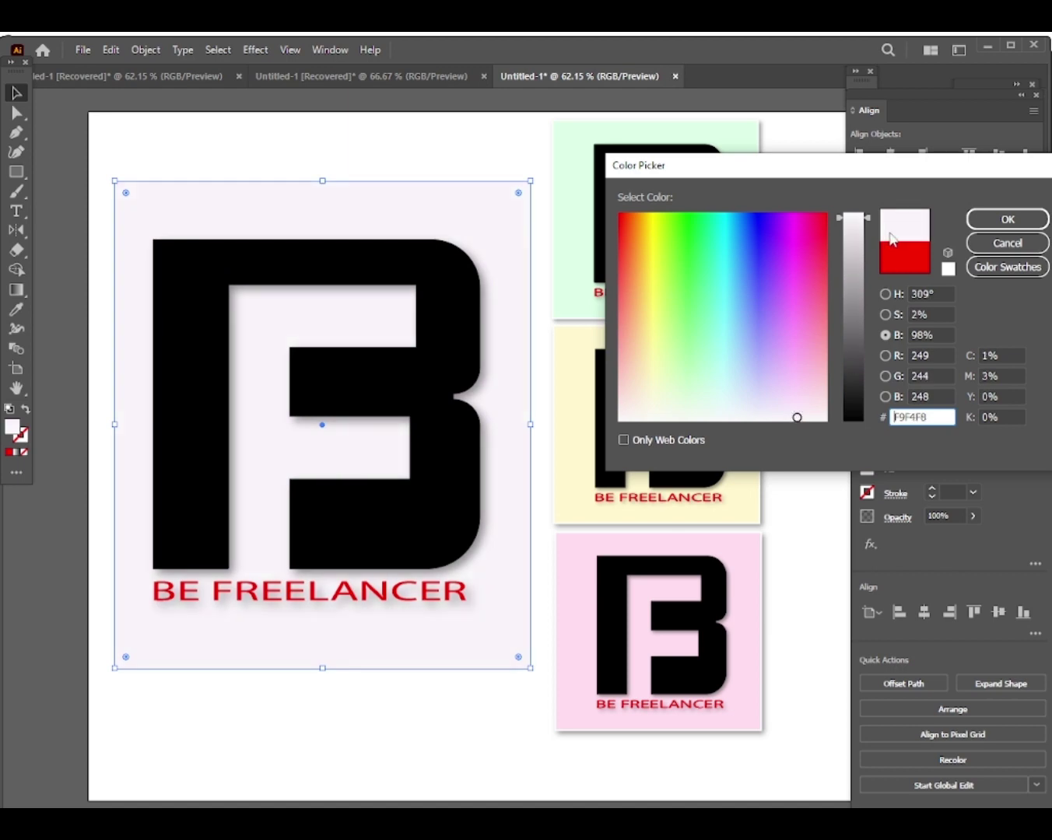
{"action": "left_click_drag", "start_coordinate": [800, 399], "coordinate": [792, 412]}
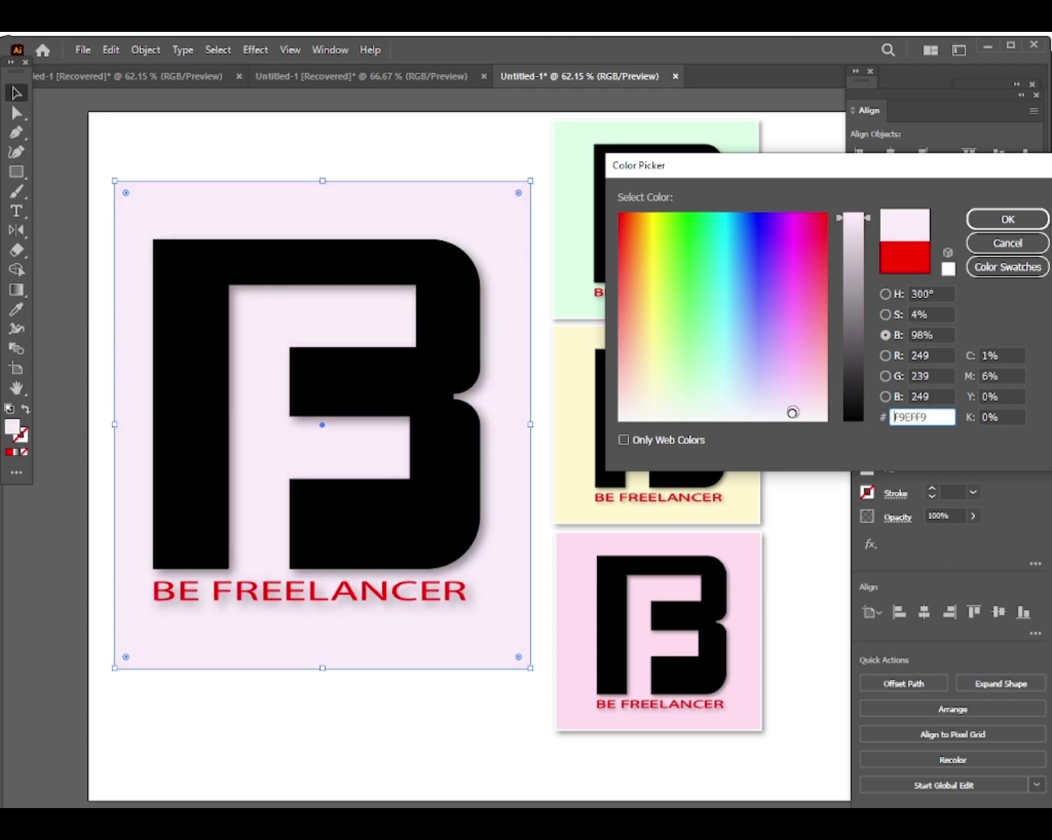
{"action": "left_click", "coordinate": [1005, 223]}
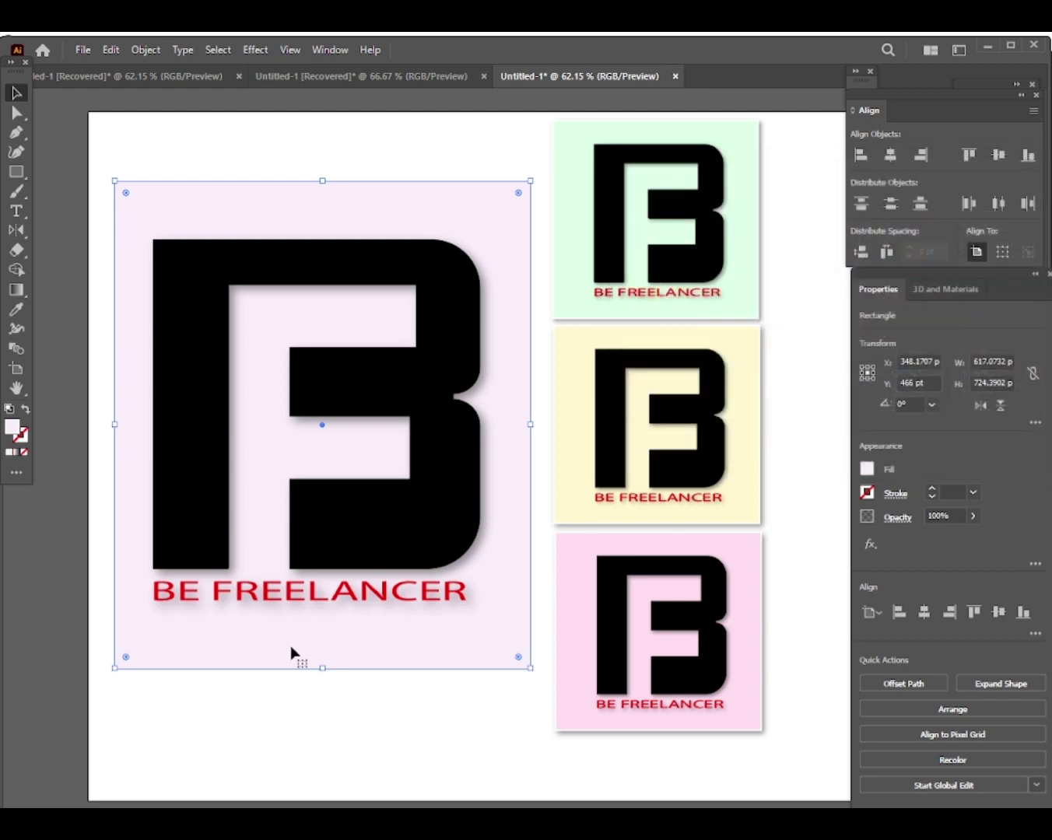
Give the large background card a soft drop shadow.
{"action": "left_click", "coordinate": [255, 51]}
{"action": "mouse_move", "coordinate": [328, 235]}
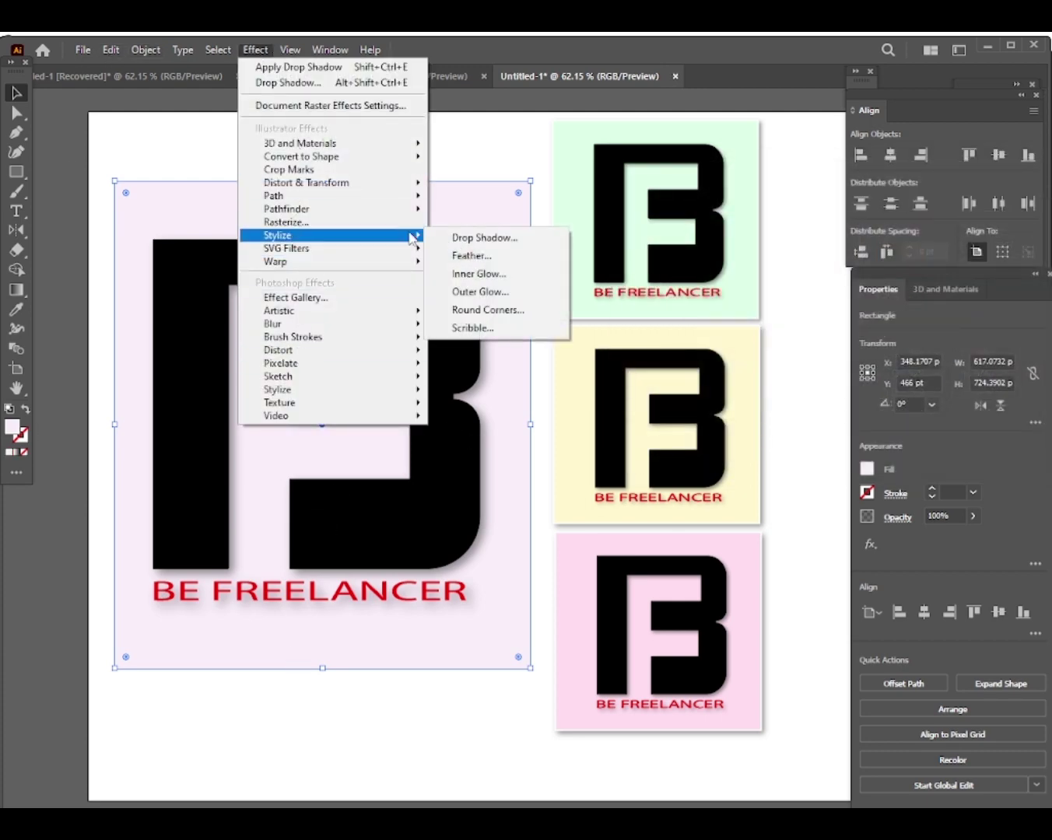
{"action": "left_click", "coordinate": [475, 235]}
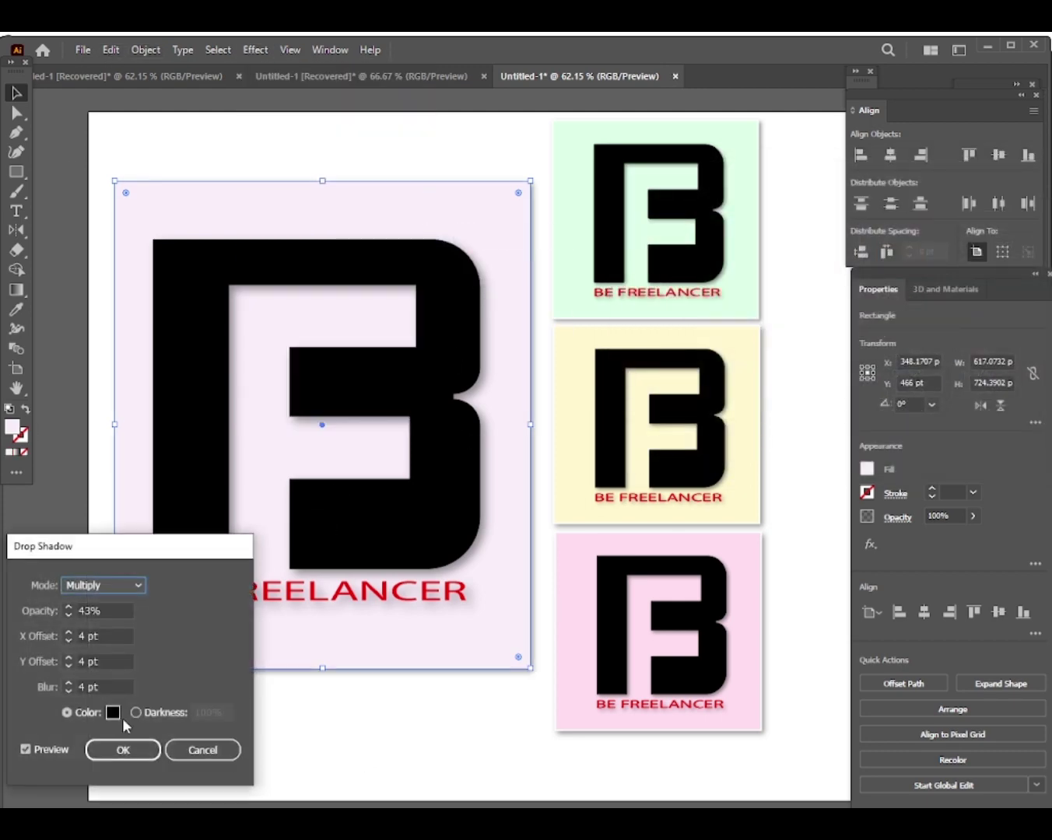
{"action": "left_click", "coordinate": [123, 750]}
{"action": "left_click", "coordinate": [121, 146]}
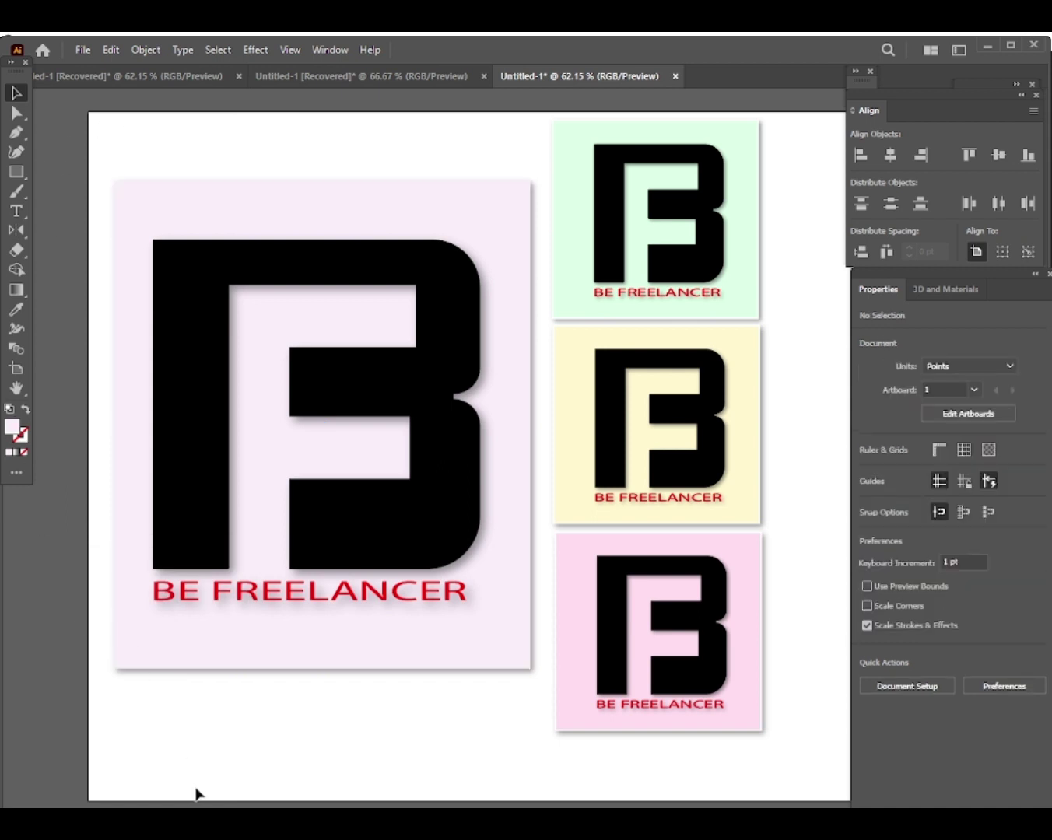
Change the large card's fill to pale icy blue EDF6F7.
{"action": "left_click", "coordinate": [447, 232]}
{"action": "double_click", "coordinate": [12, 429]}
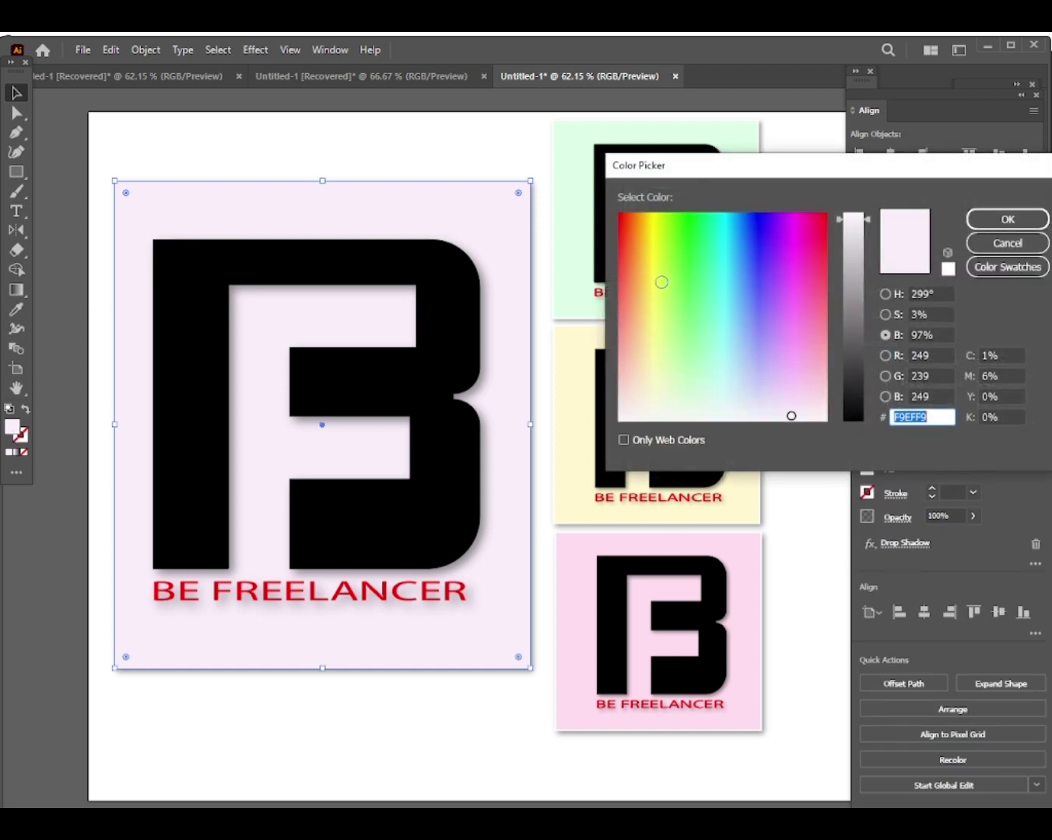
{"action": "left_click_drag", "start_coordinate": [774, 403], "coordinate": [734, 413]}
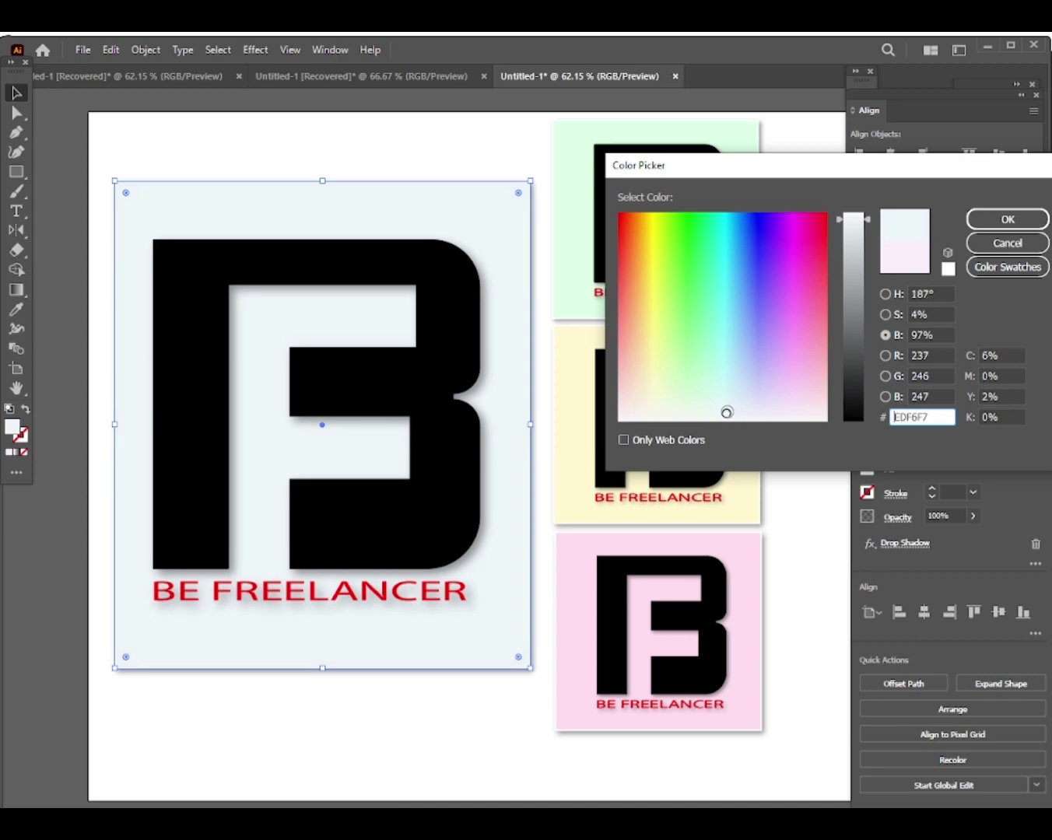
{"action": "left_click", "coordinate": [1007, 220]}
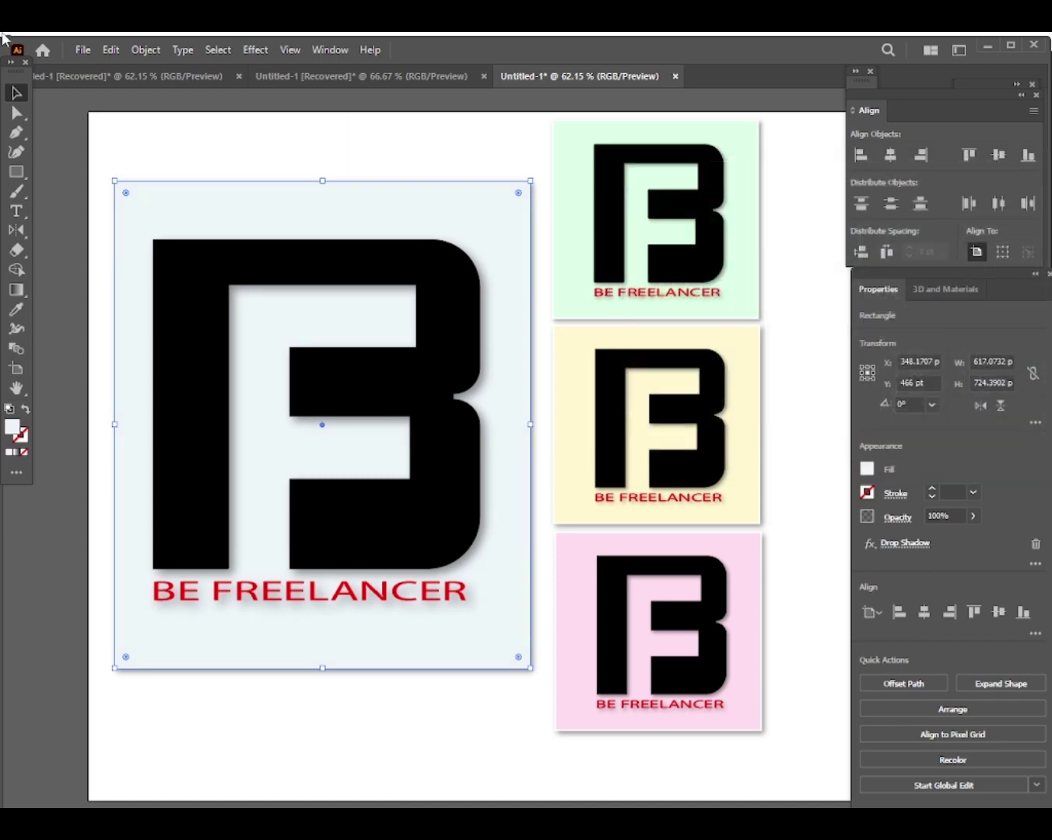
{"action": "left_click", "coordinate": [59, 115]}
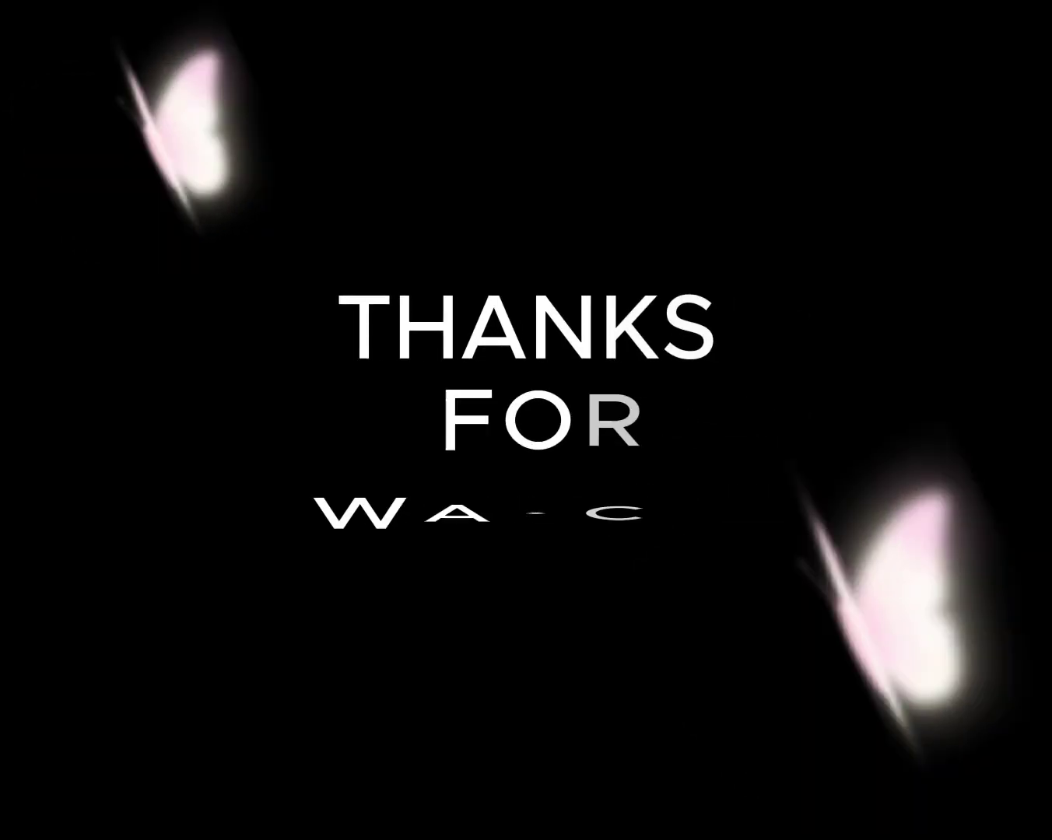